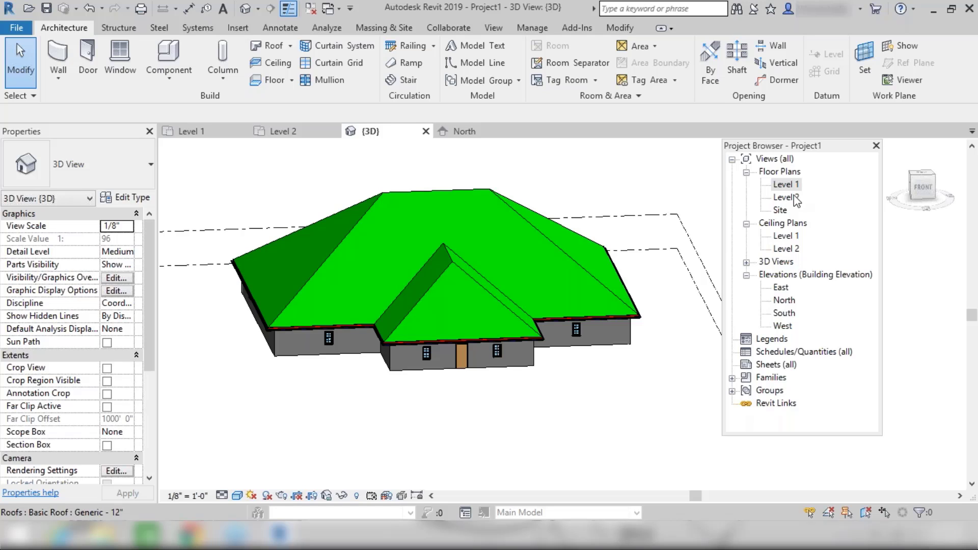
# - Open the Level 1 reflected ceiling plan and frame the whole building
pyautogui.doubleClick(785, 237)
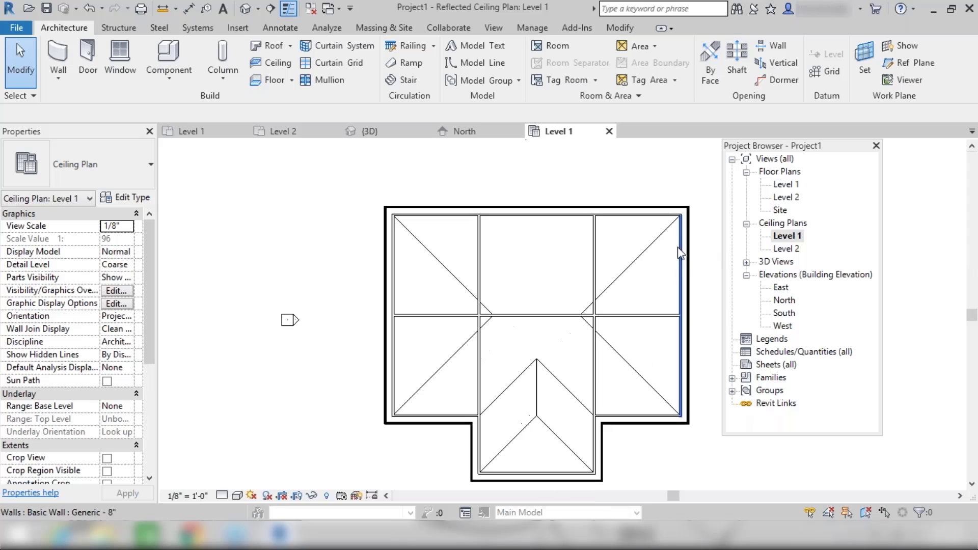
pyautogui.scroll(2, 679, 232)
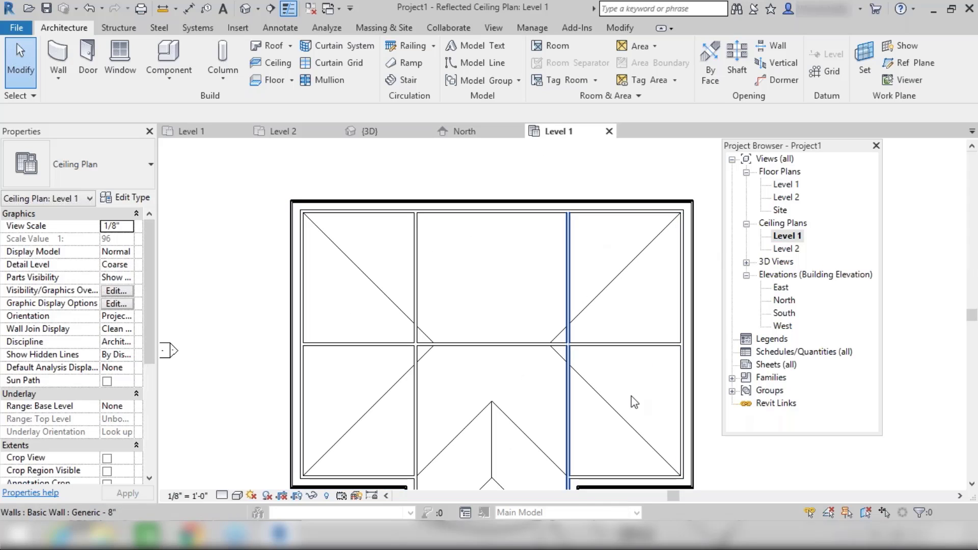
pyautogui.scroll(-1, 664, 352)
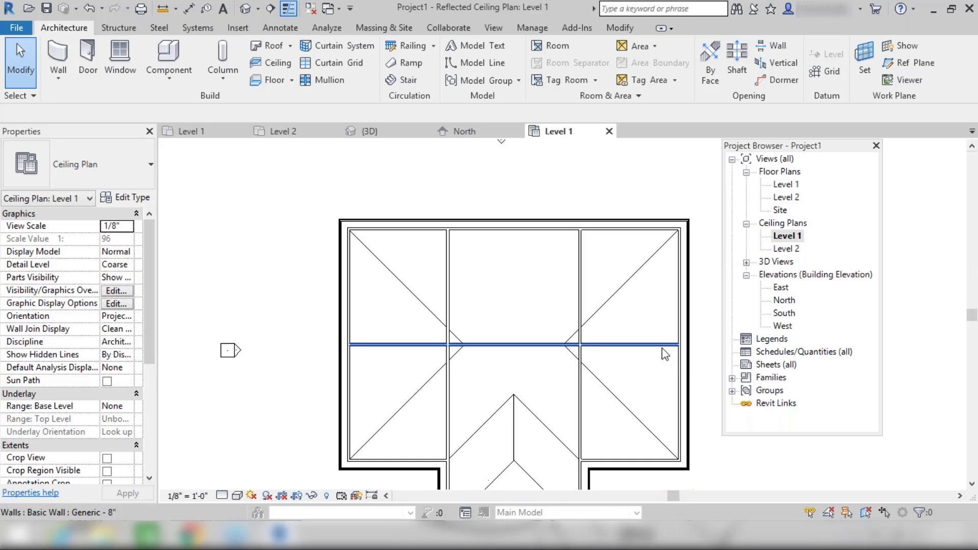
pyautogui.moveTo(660, 403); pyautogui.dragTo(569, 351, button='middle')
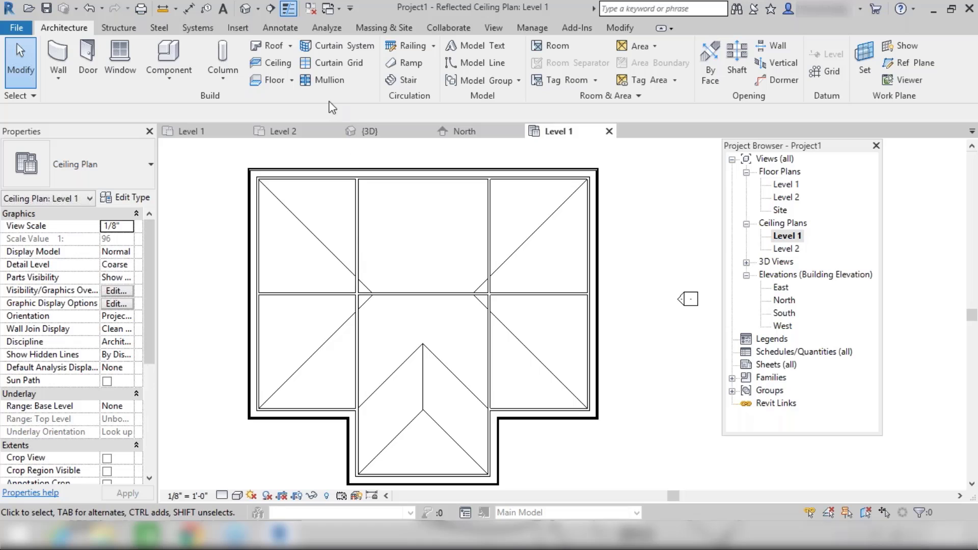
# - Place an automatic 2' x 4' ACT System ceiling in the northeast room of the plan
pyautogui.click(288, 63)
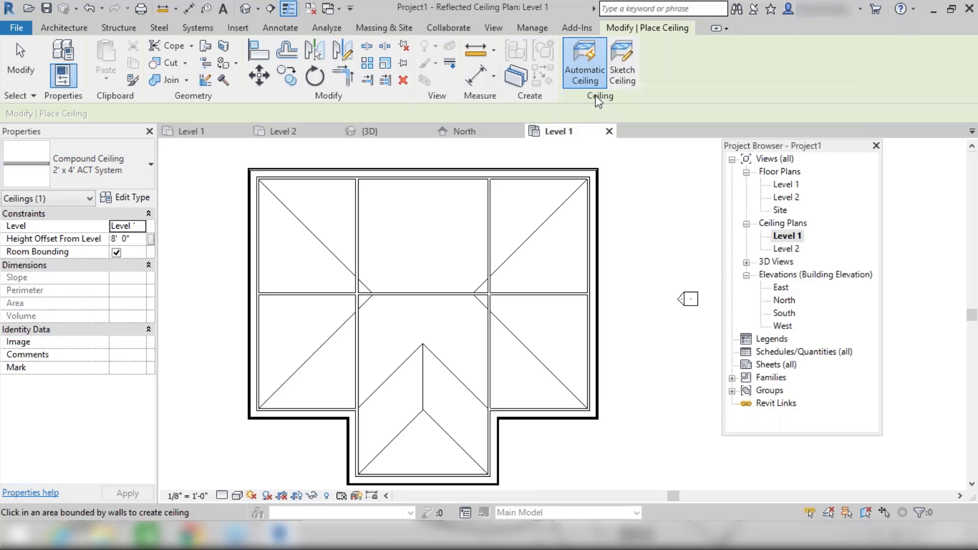
pyautogui.click(145, 173)
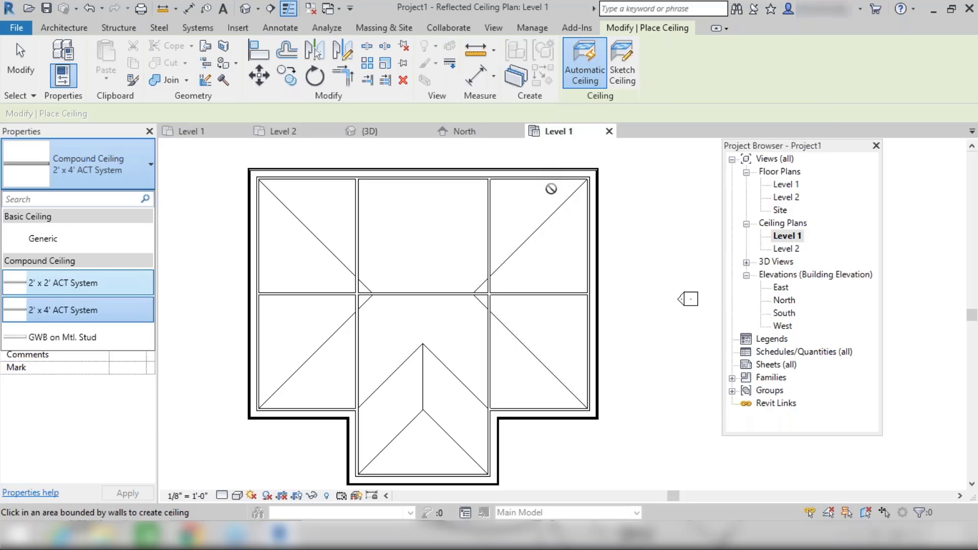
pyautogui.click(603, 71)
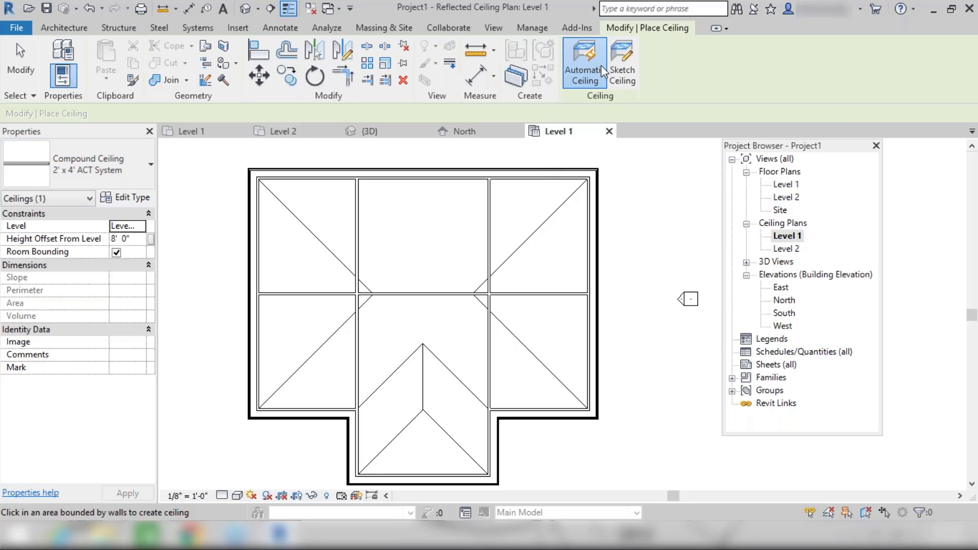
pyautogui.scroll(4, 582, 201)
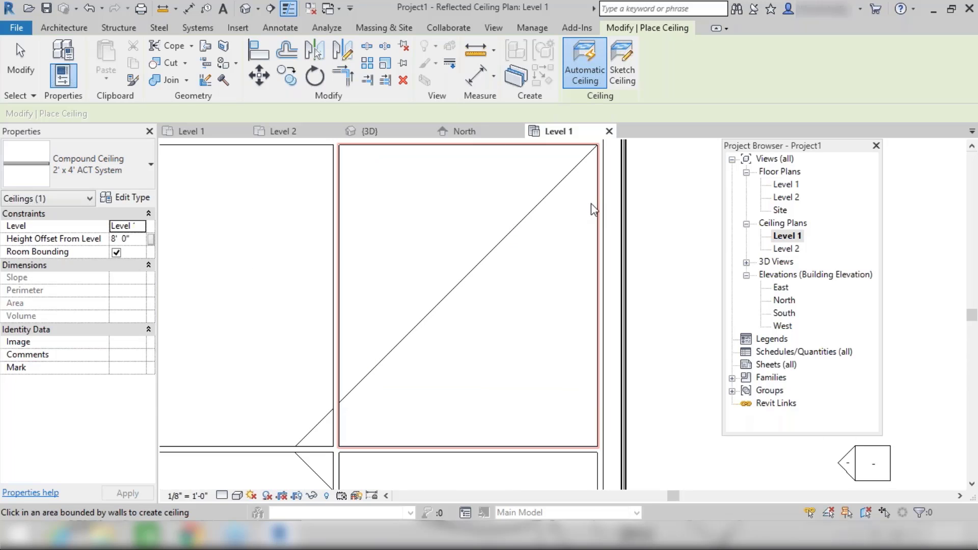
pyautogui.scroll(-2, 591, 204)
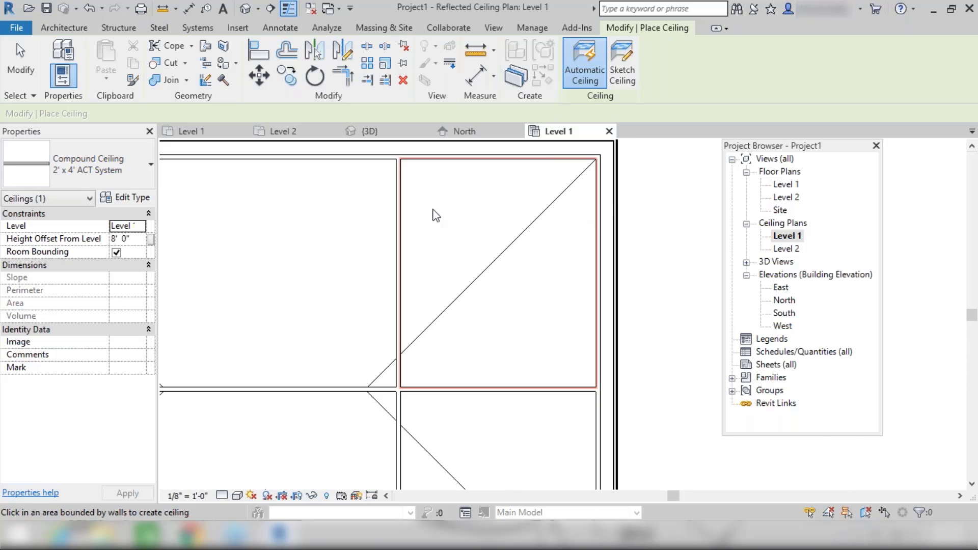
pyautogui.scroll(-1, 393, 213)
pyautogui.scroll(-1, 392, 213)
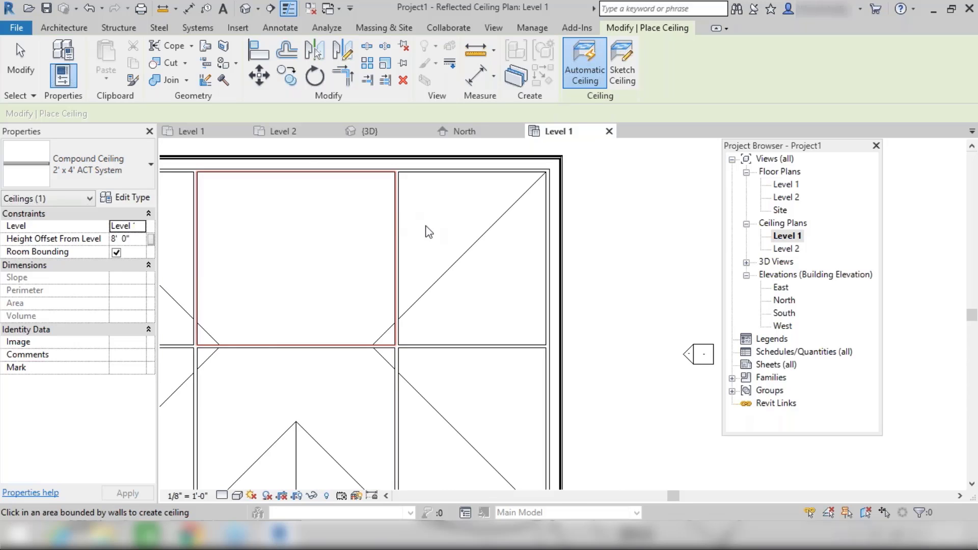
pyautogui.click(490, 187)
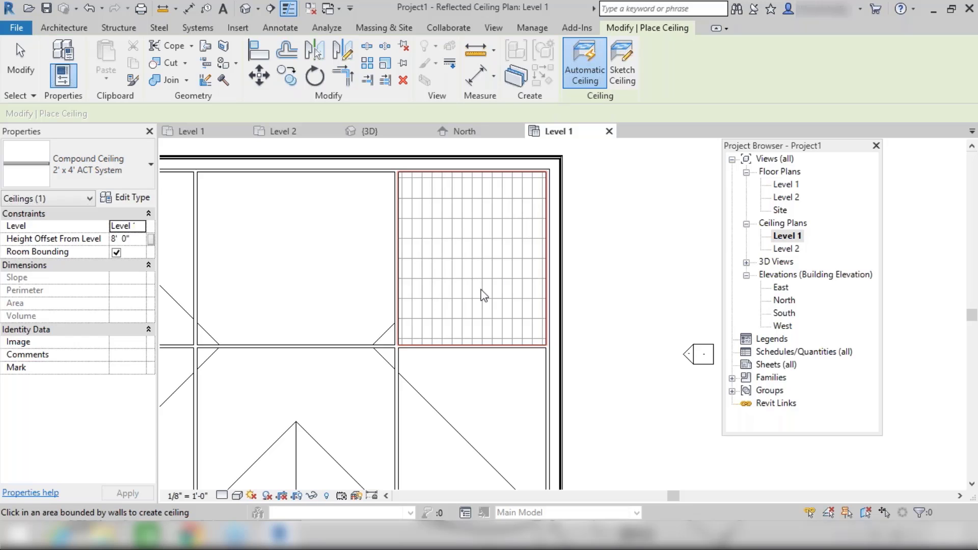
# - Place an automatic 2' x 2' ACT System ceiling in the north-central room
pyautogui.scroll(-1, 484, 295)
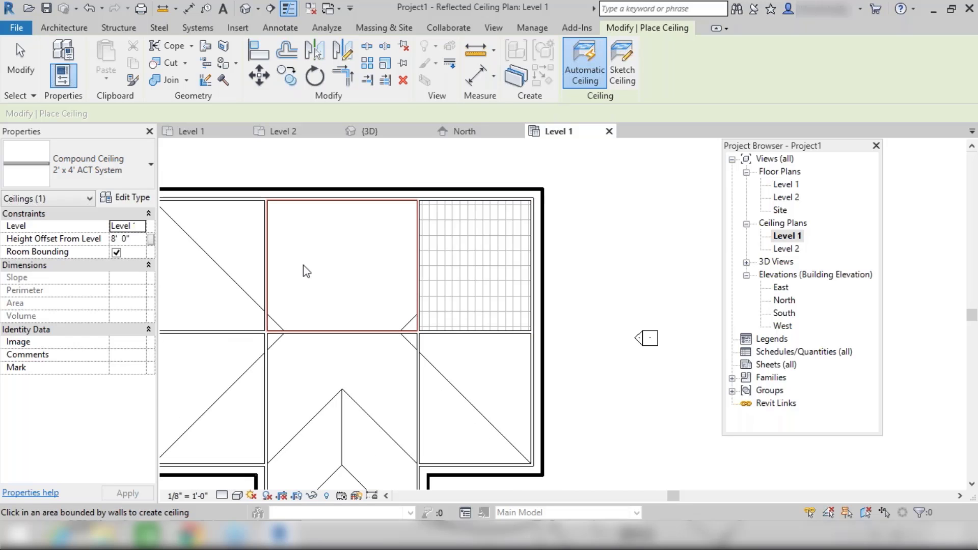
pyautogui.click(139, 170)
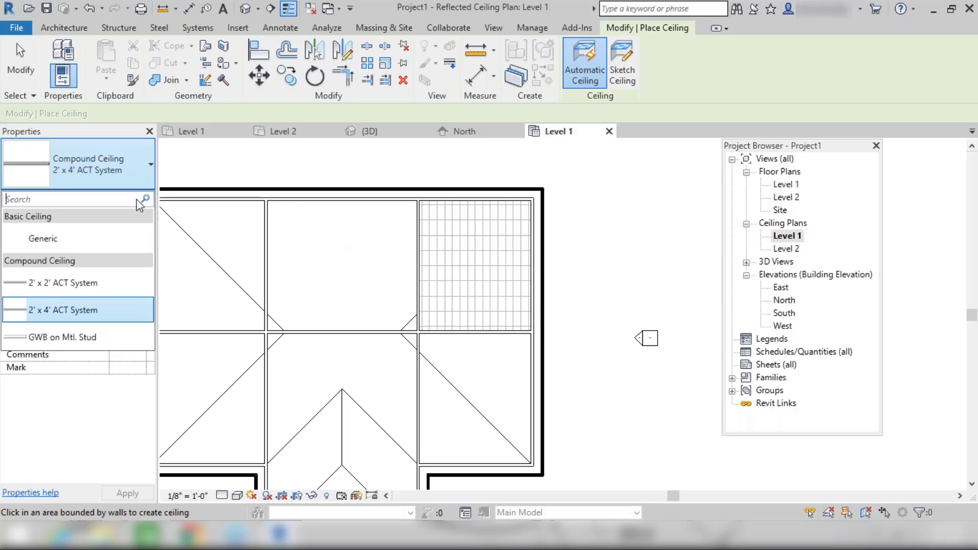
pyautogui.click(120, 283)
pyautogui.click(331, 231)
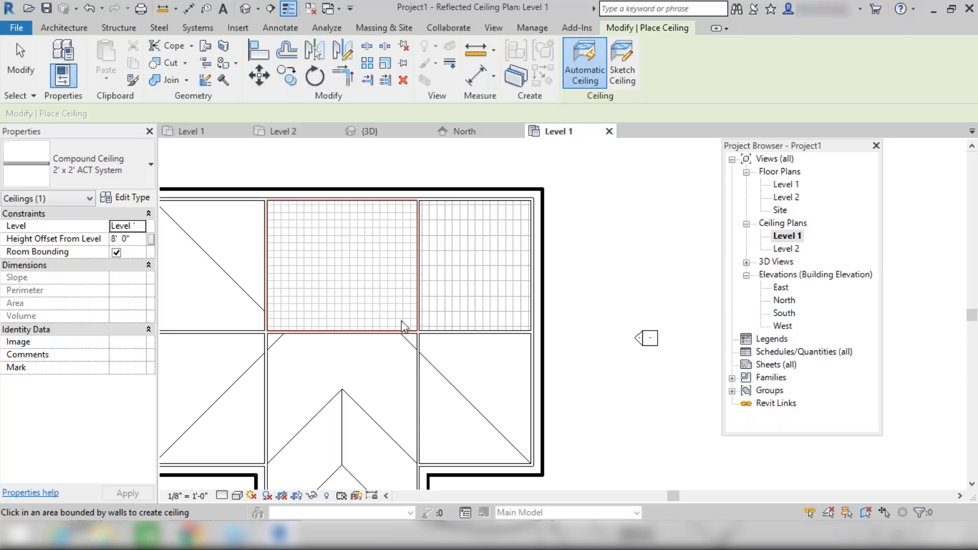
# - Place an automatic GWB on Mtl. Stud ceiling in the northwest room
pyautogui.scroll(-2, 301, 312)
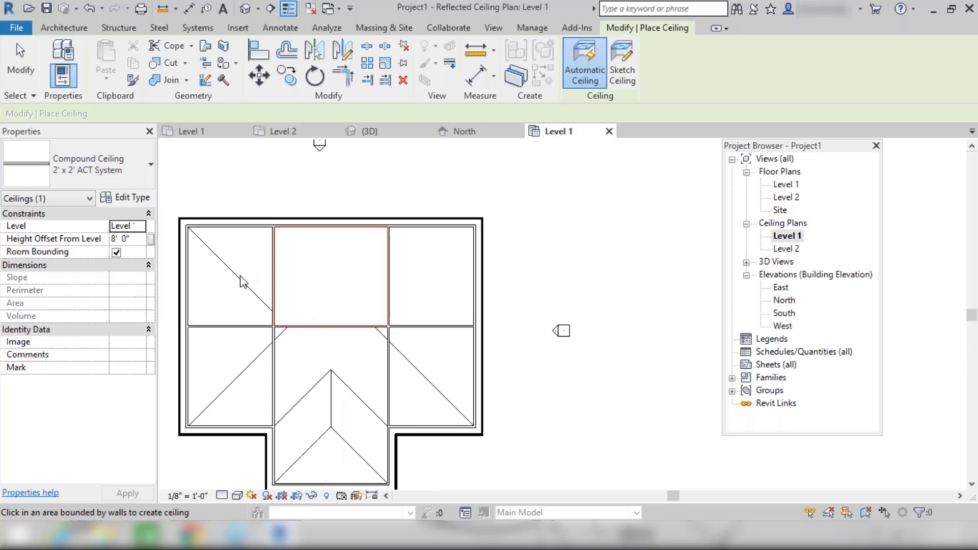
pyautogui.click(142, 184)
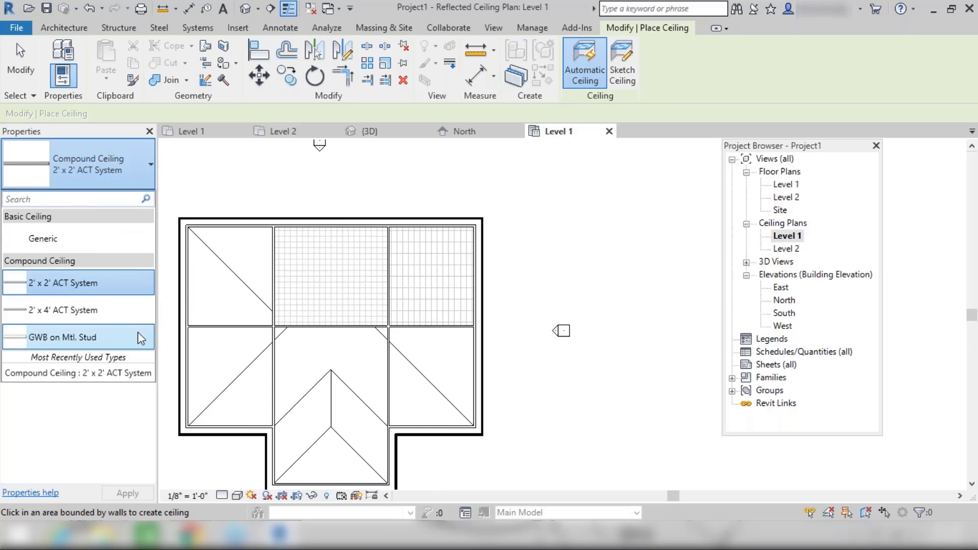
pyautogui.click(102, 330)
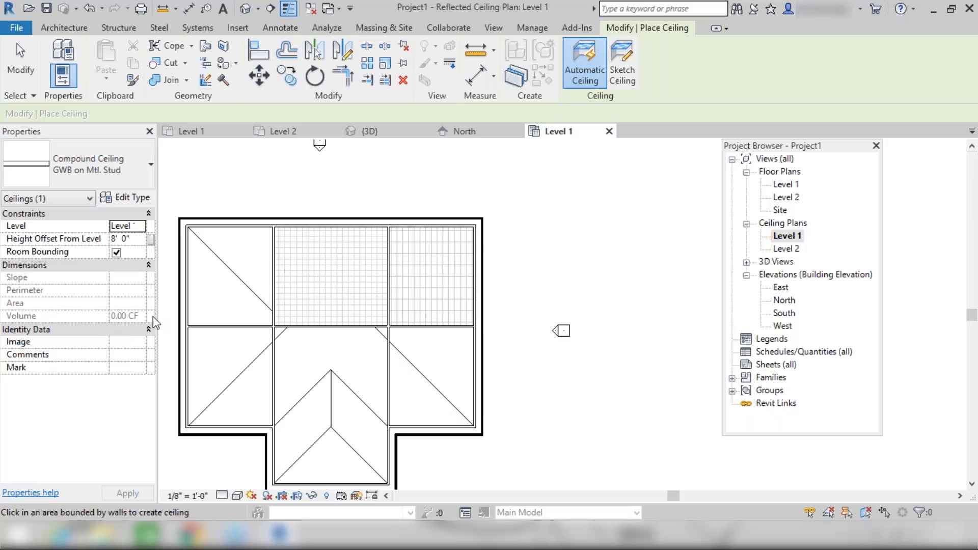
pyautogui.click(271, 251)
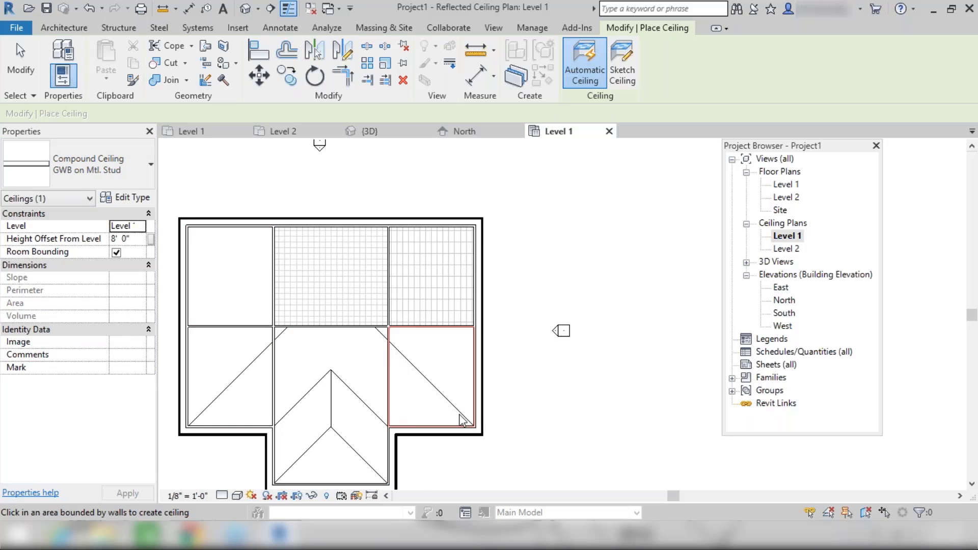
# - Sketch a rectangular ceiling boundary about 29'-4" by 34'-4" along the inner wall faces of the southeast room
pyautogui.click(627, 68)
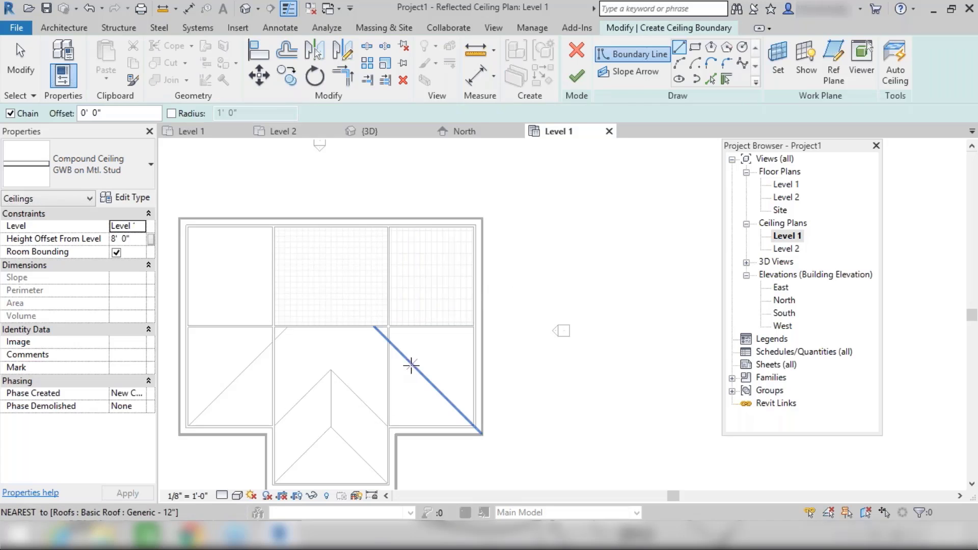
pyautogui.scroll(2, 408, 400)
pyautogui.scroll(1, 408, 400)
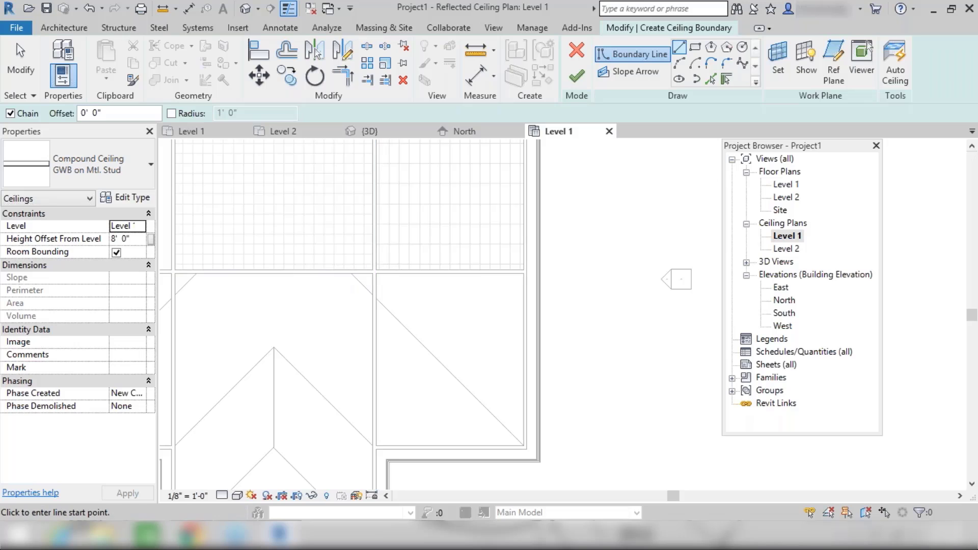
pyautogui.click(696, 48)
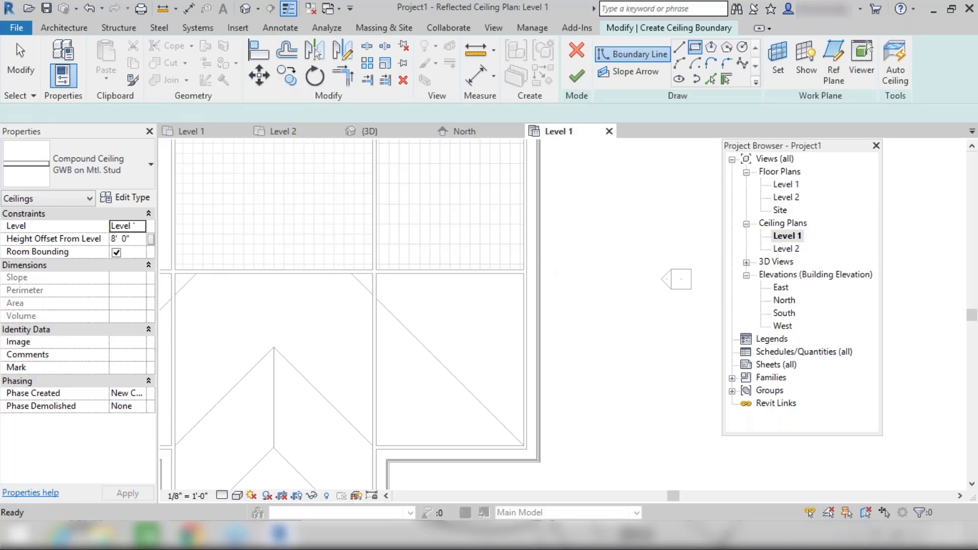
pyautogui.scroll(3, 378, 266)
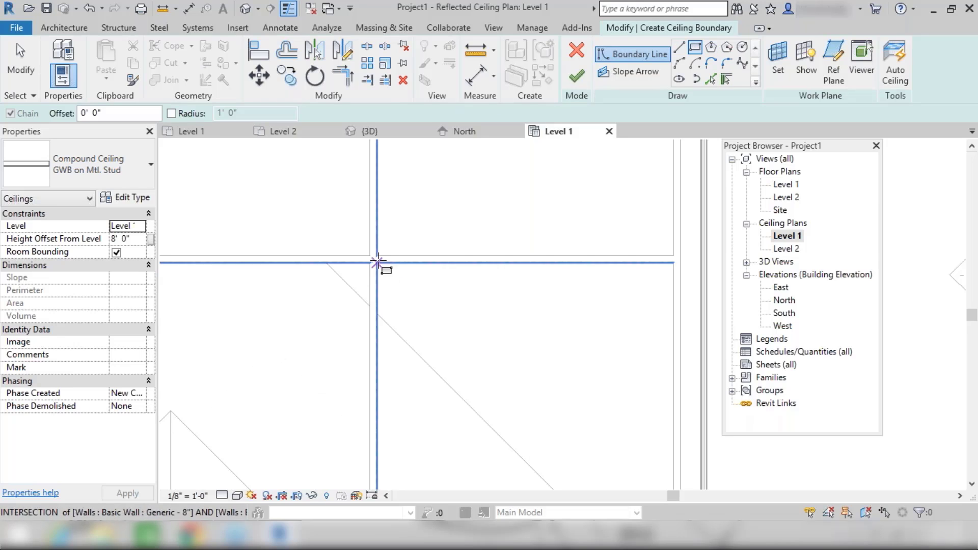
pyautogui.click(377, 263)
pyautogui.scroll(-3, 633, 448)
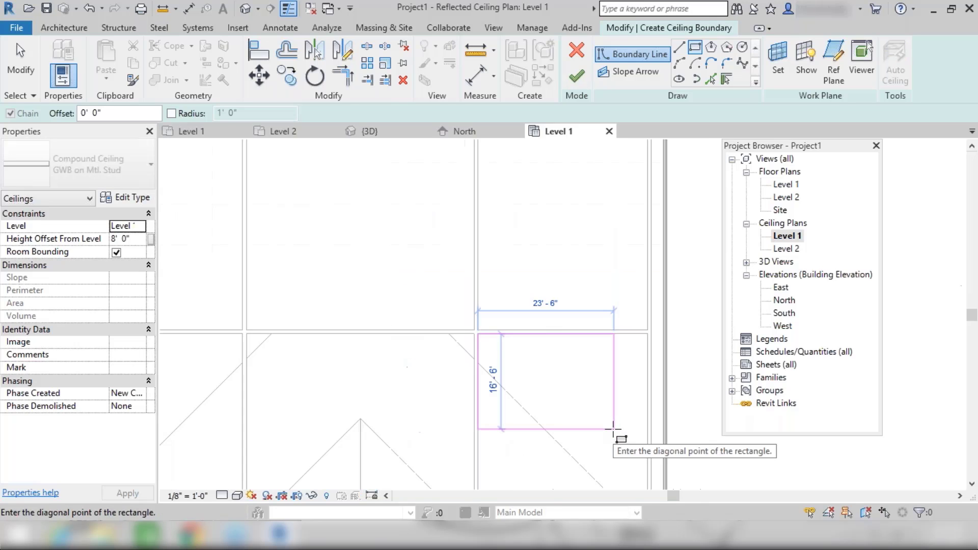
pyautogui.moveTo(618, 431); pyautogui.dragTo(593, 310, button='middle')
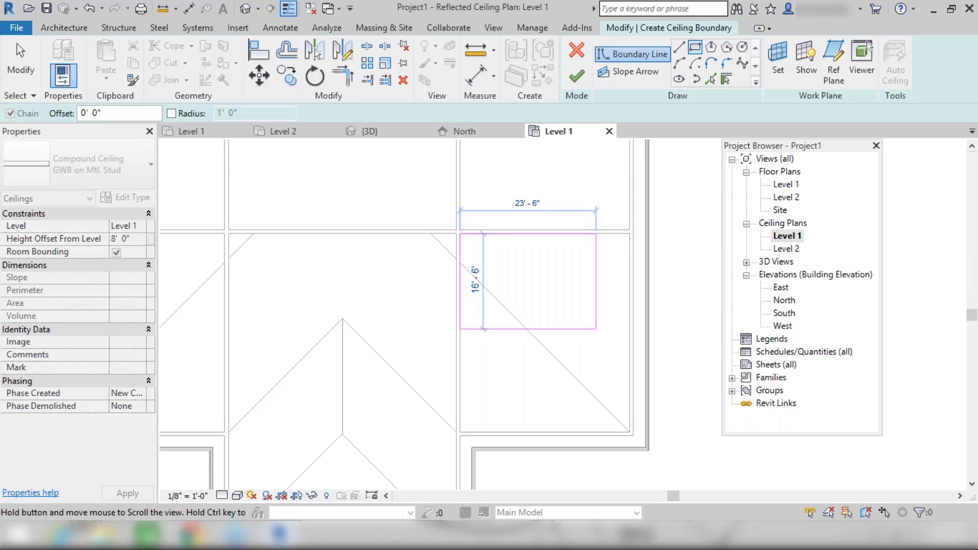
pyautogui.click(630, 432)
# - Set the sketched southeast ceiling's type to 2' x 4' ACT System and finish the boundary sketch
pyautogui.scroll(-3, 338, 320)
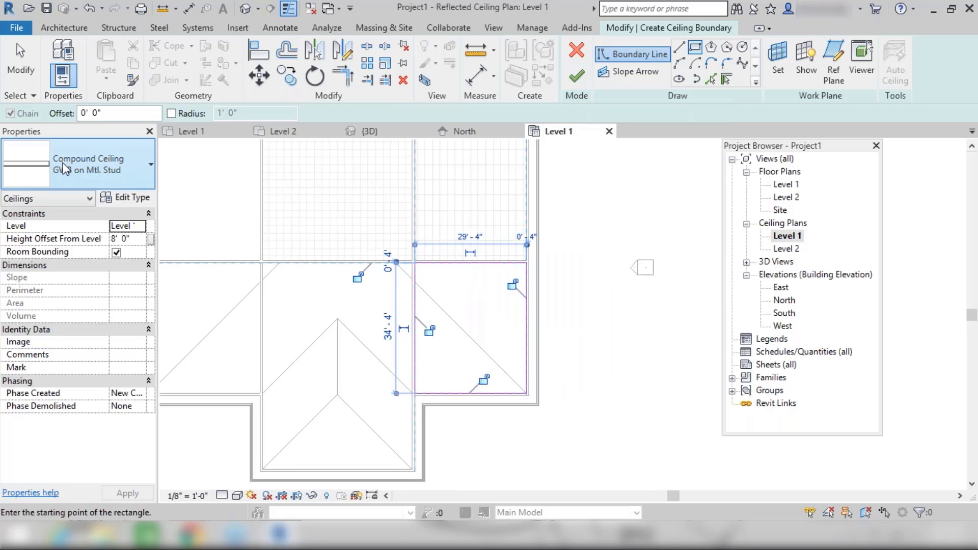
pyautogui.click(142, 173)
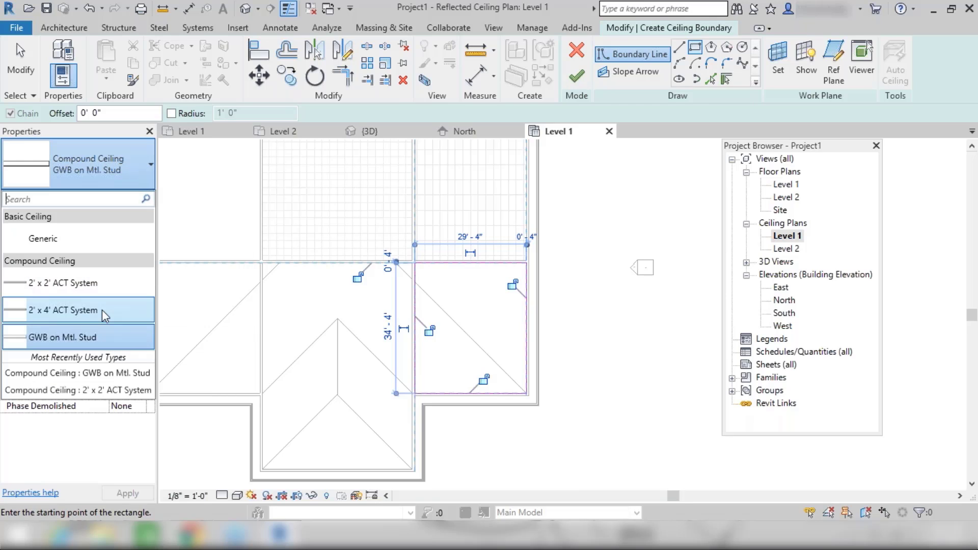
pyautogui.click(102, 310)
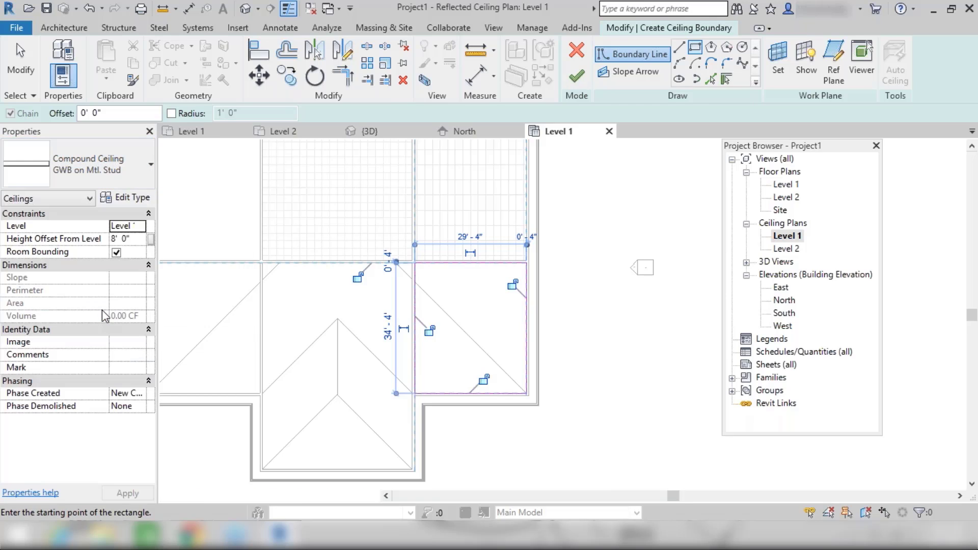
pyautogui.click(582, 78)
pyautogui.click(521, 310)
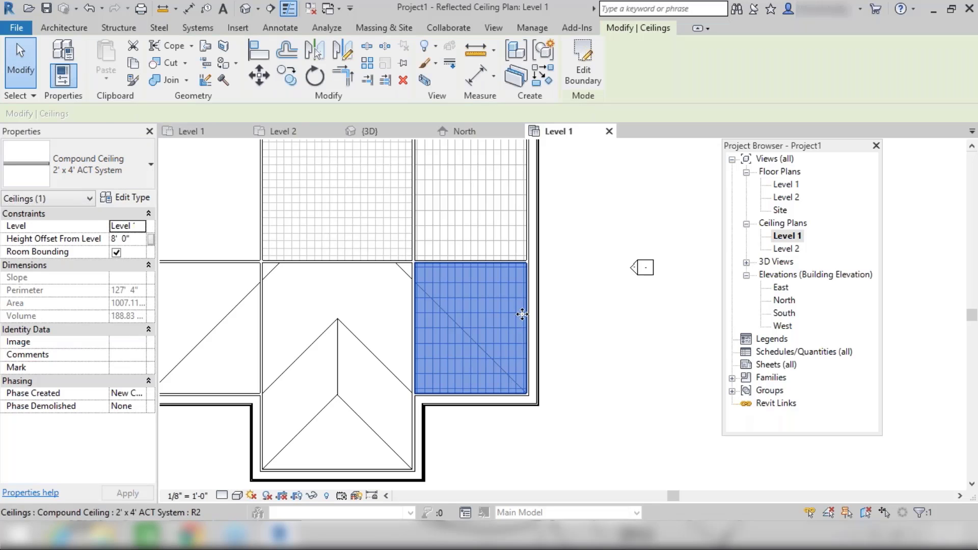
pyautogui.click(558, 314)
# - Place automatic 2' x 4' ACT System ceilings in the south-central, southwest and northwest rooms, and exit the Ceiling command
pyautogui.scroll(-2, 469, 323)
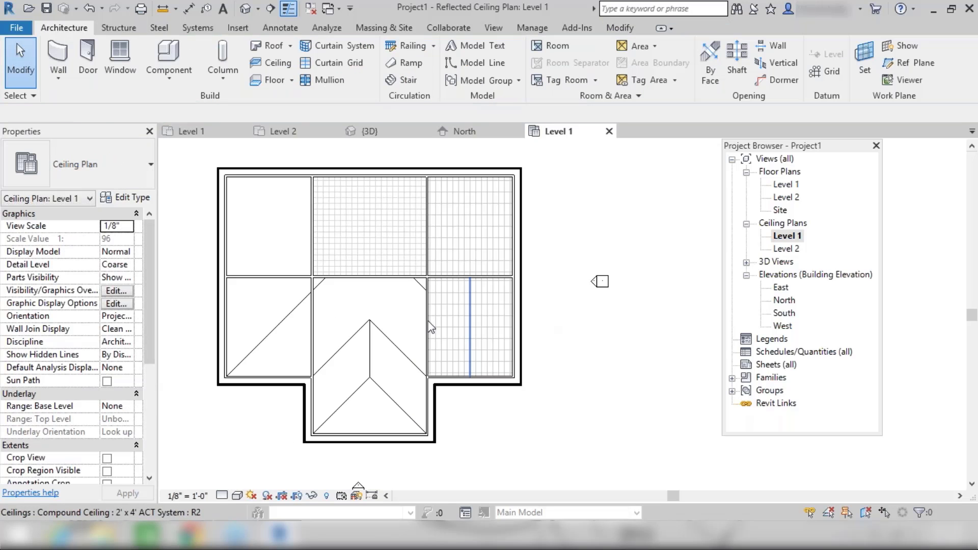
pyautogui.moveTo(362, 300); pyautogui.dragTo(473, 283, button='middle')
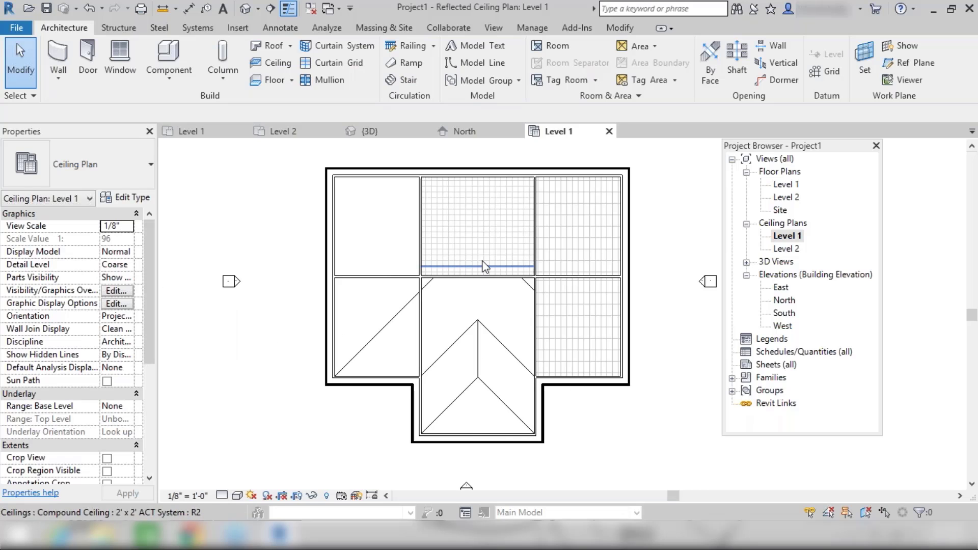
pyautogui.click(279, 63)
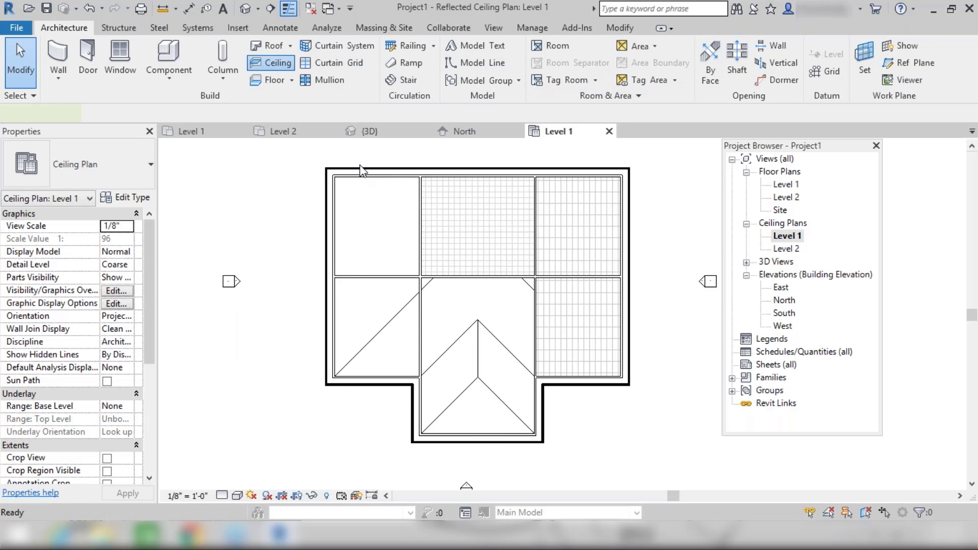
pyautogui.click(504, 306)
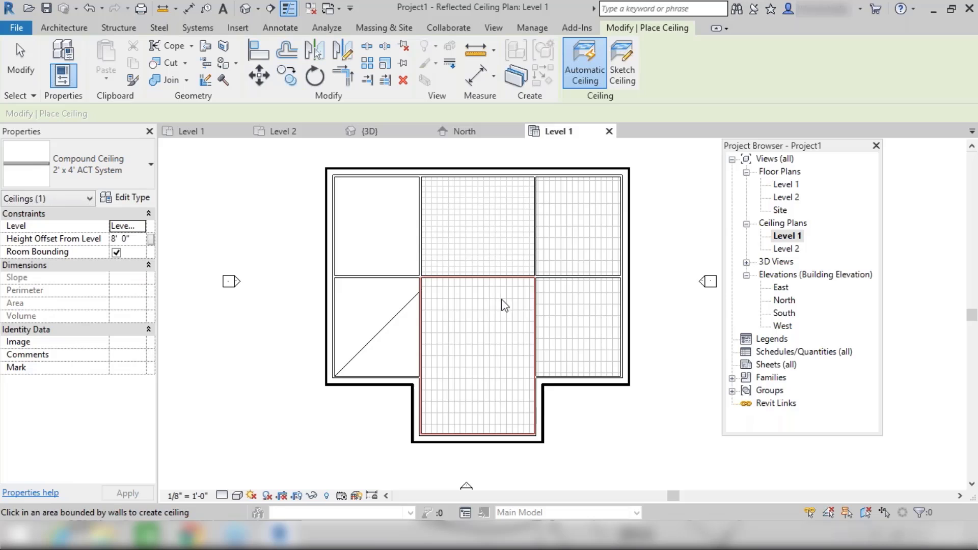
pyautogui.click(391, 309)
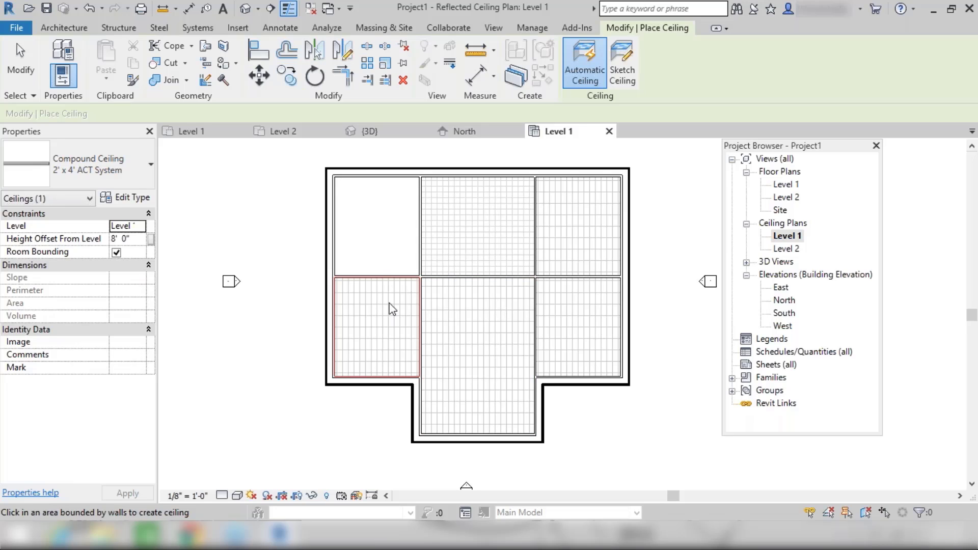
pyautogui.click(385, 233)
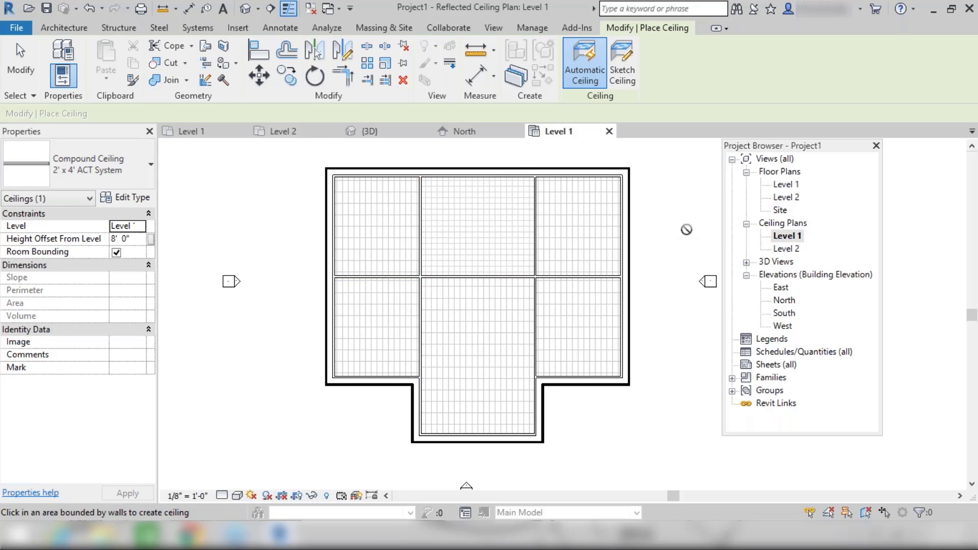
pyautogui.press('Escape')
pyautogui.press('Escape')
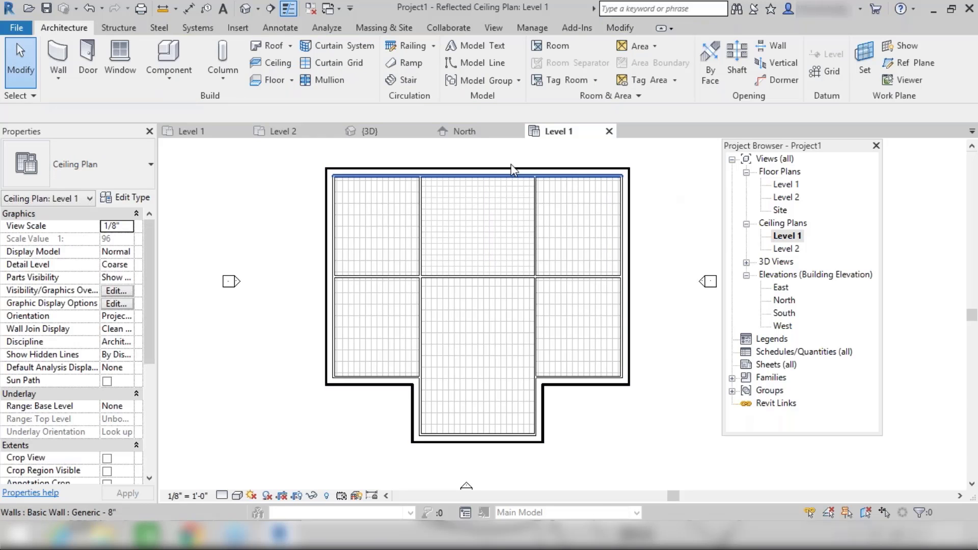
# - Inspect the room ceilings from below in the {3D} view and restore its home orientation
pyautogui.click(405, 134)
pyautogui.keyDown('shift'); pyautogui.moveTo(341, 398); pyautogui.dragTo(509, 293, button='middle'); pyautogui.keyUp('shift')
pyautogui.scroll(3, 482, 302)
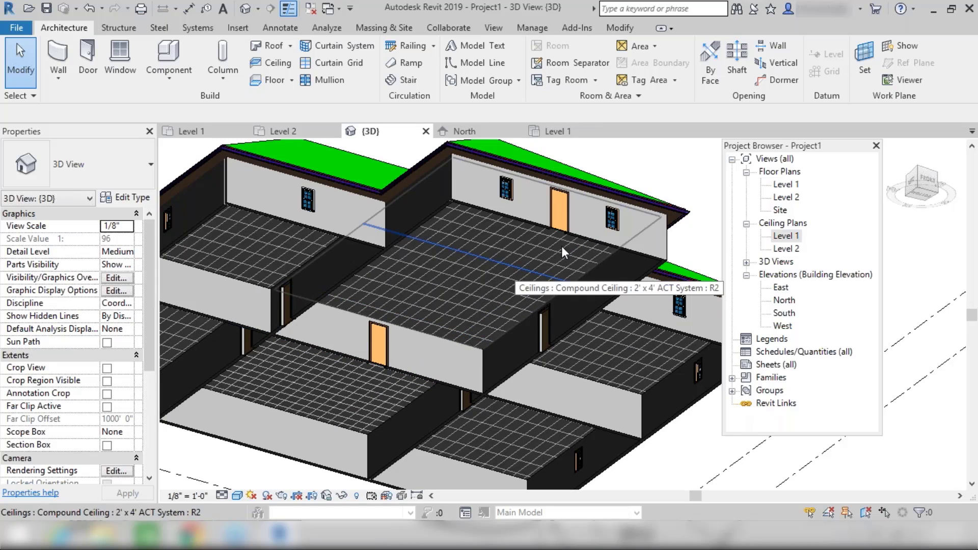
pyautogui.scroll(2, 473, 305)
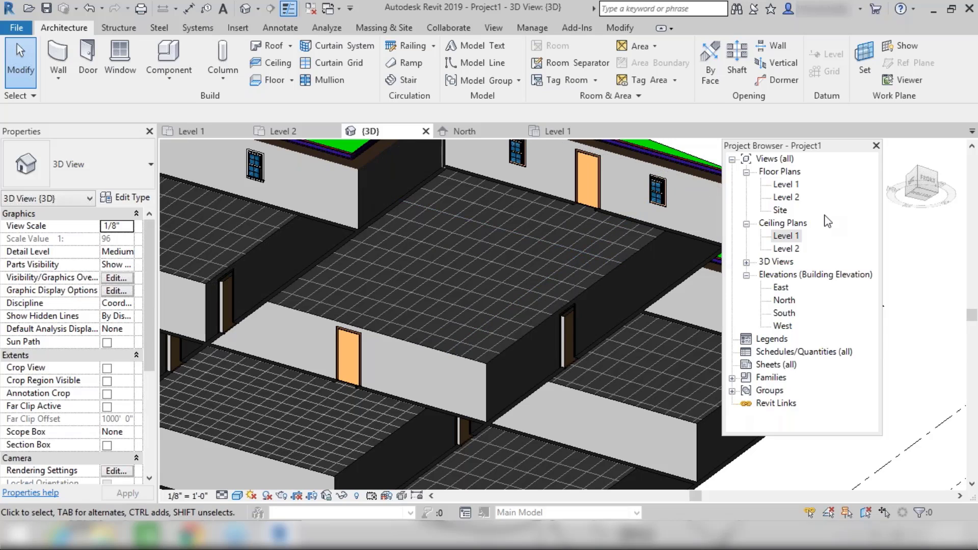
pyautogui.click(899, 148)
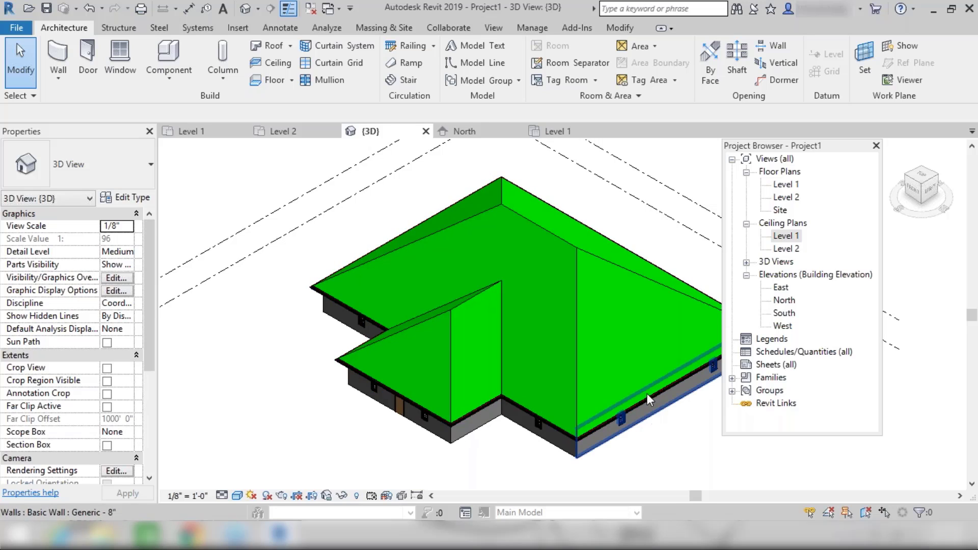
# - Place a camera in the Level 1 floor plan at the northwest room's outer corner, aimed diagonally past the house's southeast corner
pyautogui.click(196, 132)
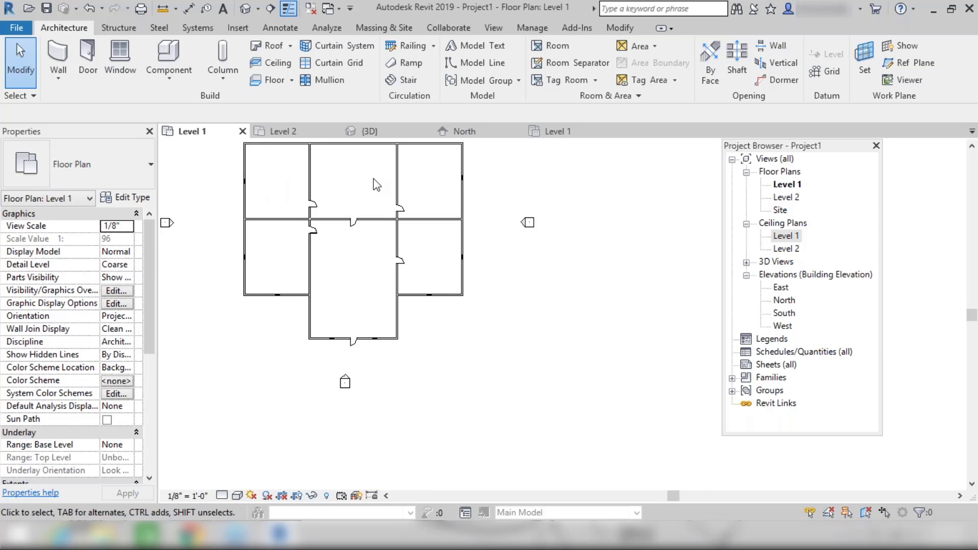
pyautogui.moveTo(397, 203); pyautogui.dragTo(432, 242, button='middle')
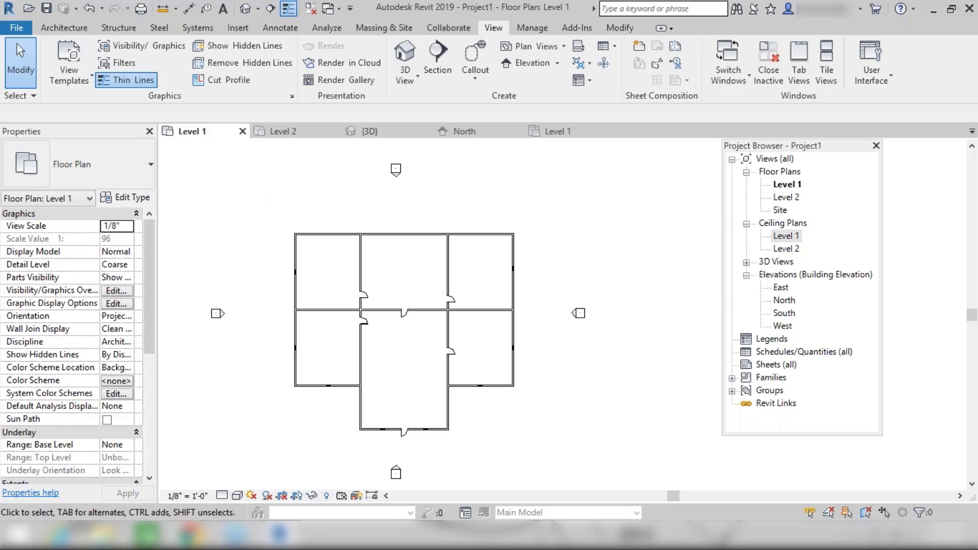
pyautogui.click(405, 90)
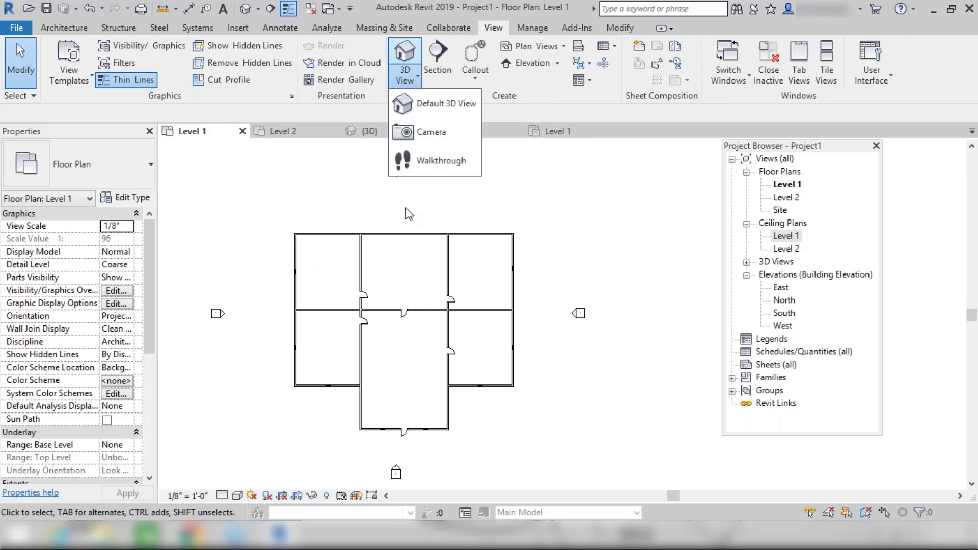
pyautogui.click(418, 133)
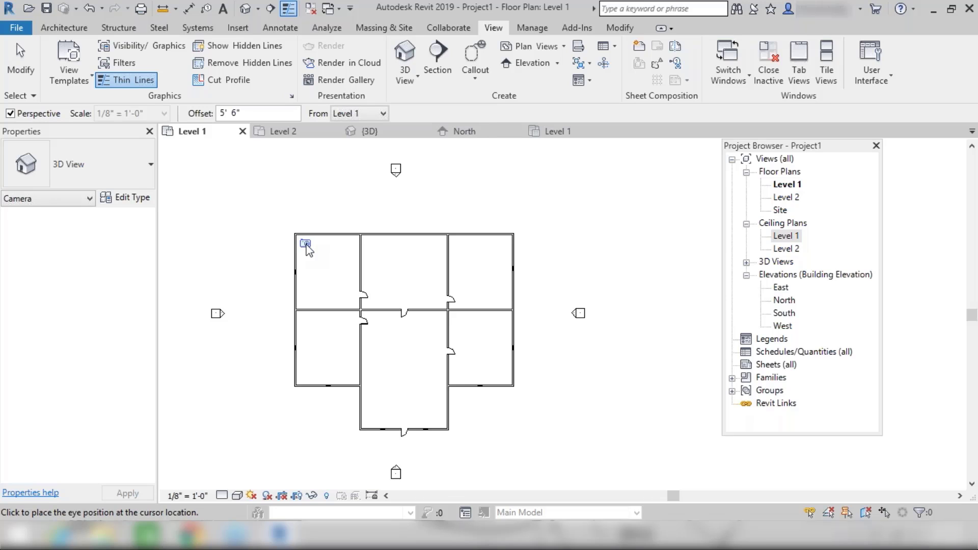
pyautogui.click(306, 244)
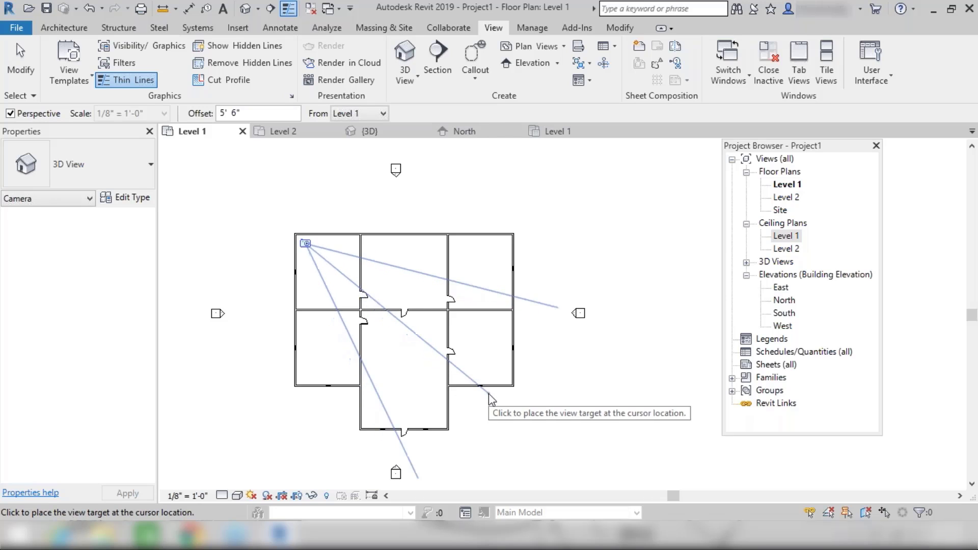
pyautogui.click(538, 434)
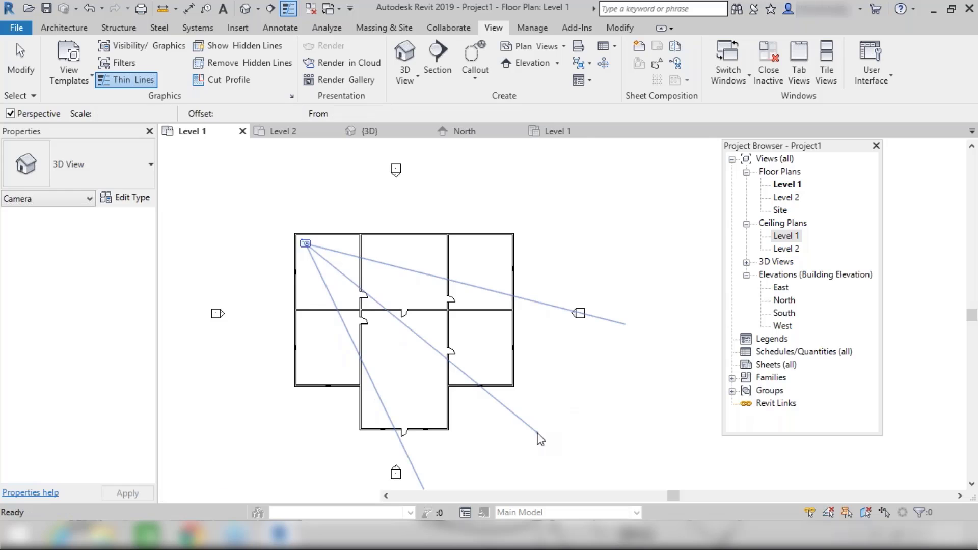
# - Enlarge the northwest room camera view's crop region sideways, upward and downward, and set its visual style to Realistic
pyautogui.scroll(-2, 657, 329)
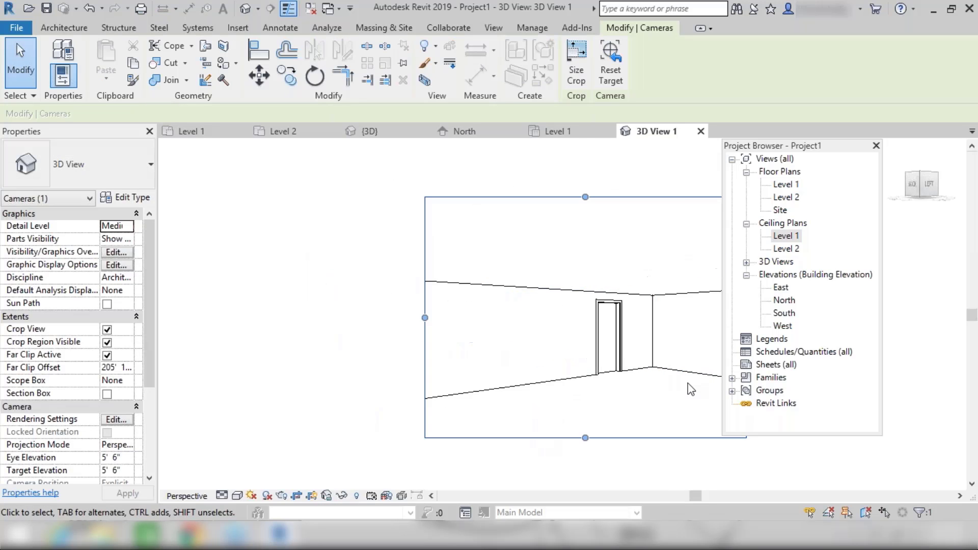
pyautogui.moveTo(666, 392); pyautogui.dragTo(494, 385, button='middle')
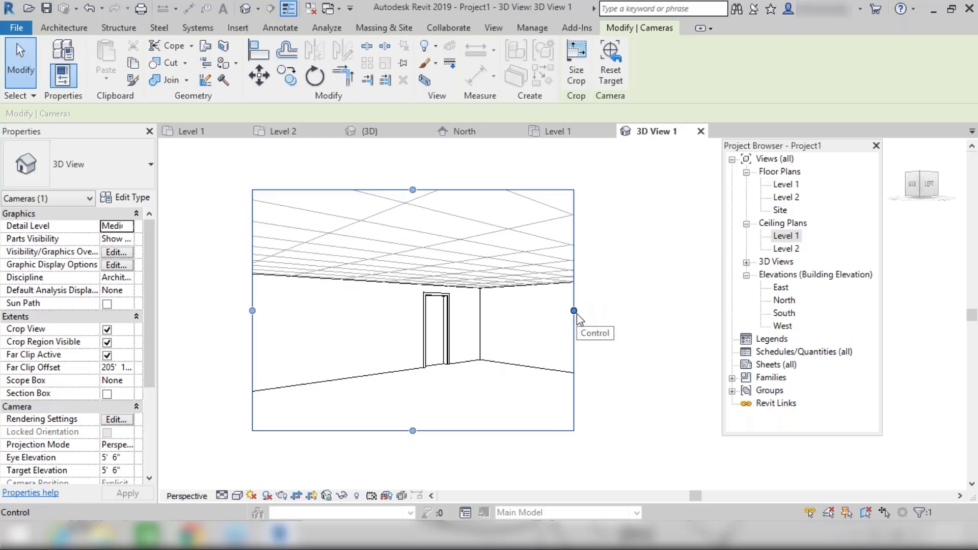
pyautogui.moveTo(574, 310); pyautogui.dragTo(710, 306)
pyautogui.moveTo(480, 161); pyautogui.dragTo(481, 148)
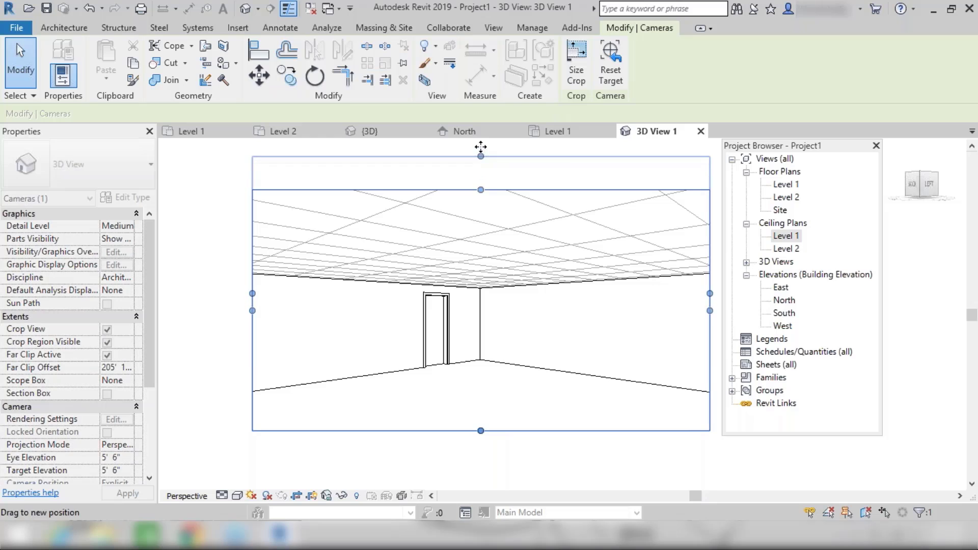
pyautogui.moveTo(483, 433); pyautogui.dragTo(481, 483)
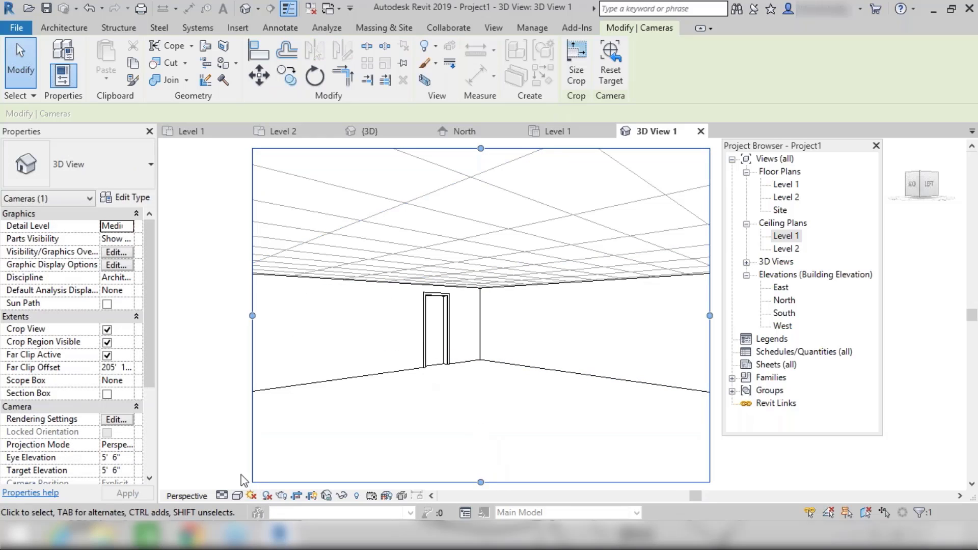
pyautogui.click(238, 496)
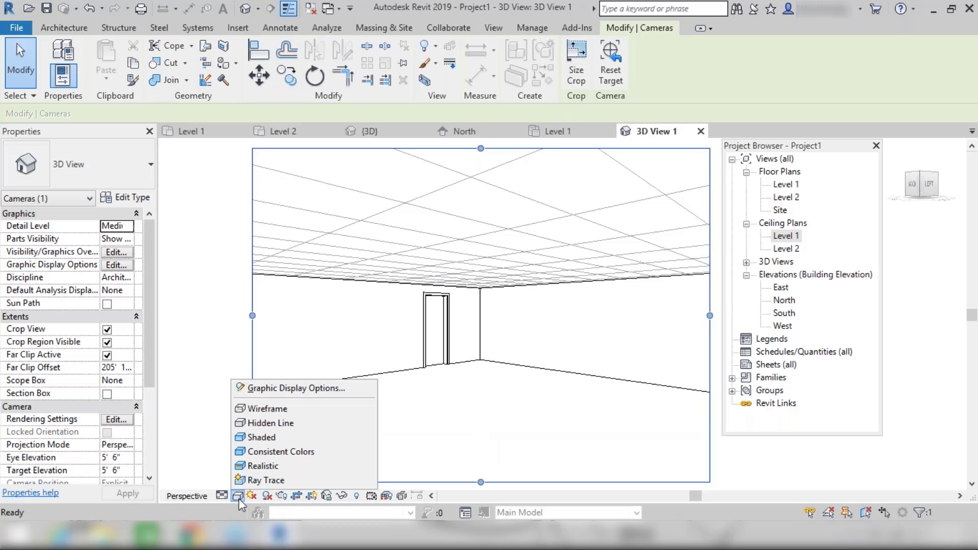
pyautogui.click(277, 465)
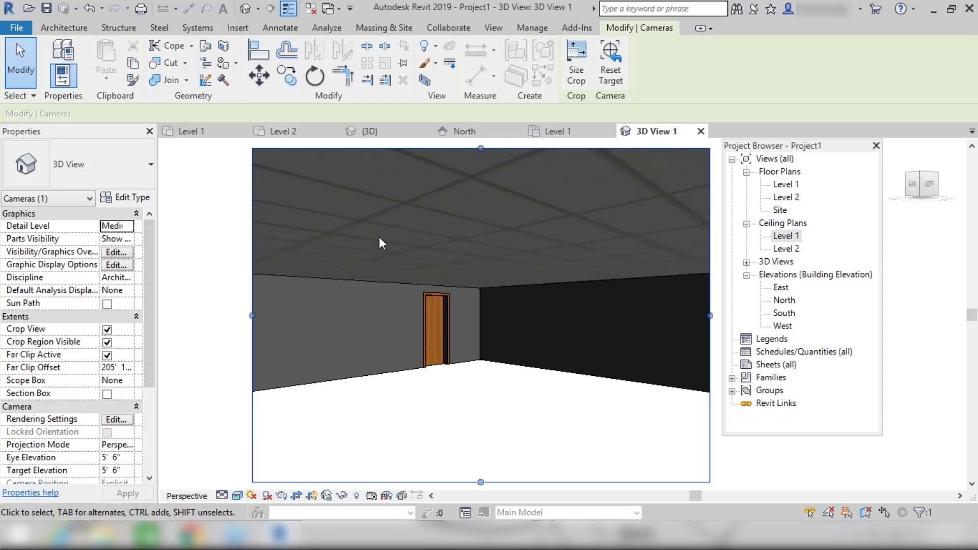
# - Orbit the northwest room's camera view slightly and extend its crop region on all four sides to show more ceiling and walls
pyautogui.scroll(-1, 474, 270)
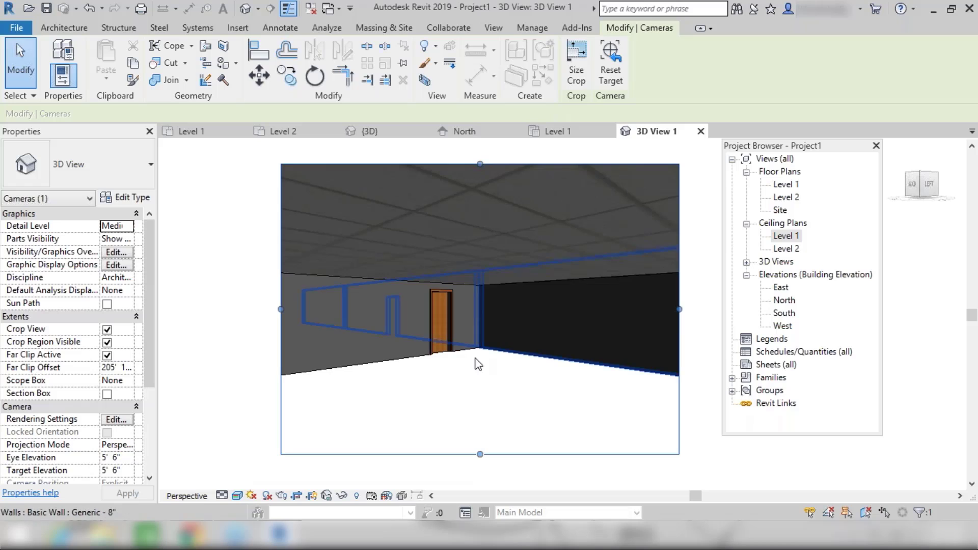
pyautogui.keyDown('shift'); pyautogui.moveTo(544, 265); pyautogui.dragTo(522, 281, button='middle'); pyautogui.keyUp('shift')
pyautogui.scroll(-2, 521, 281)
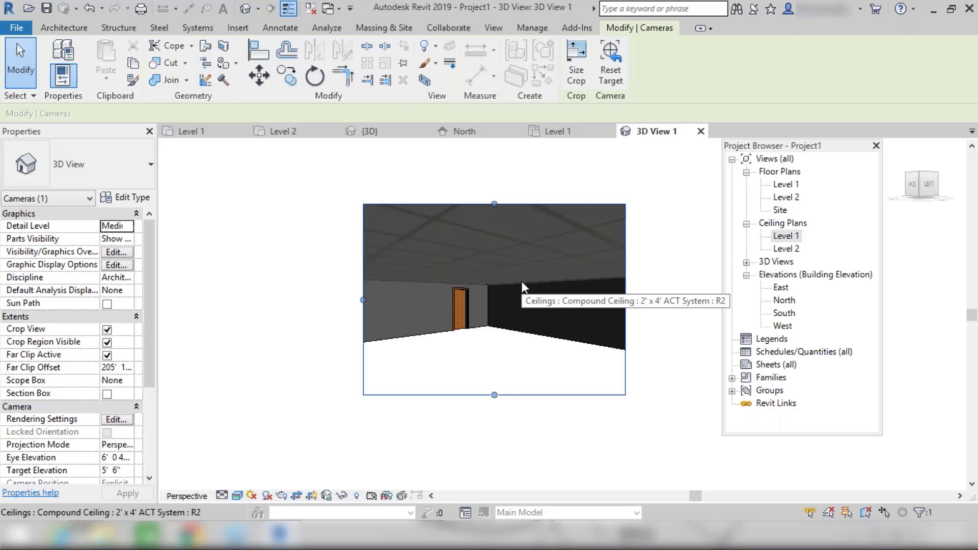
pyautogui.moveTo(494, 204); pyautogui.dragTo(495, 149)
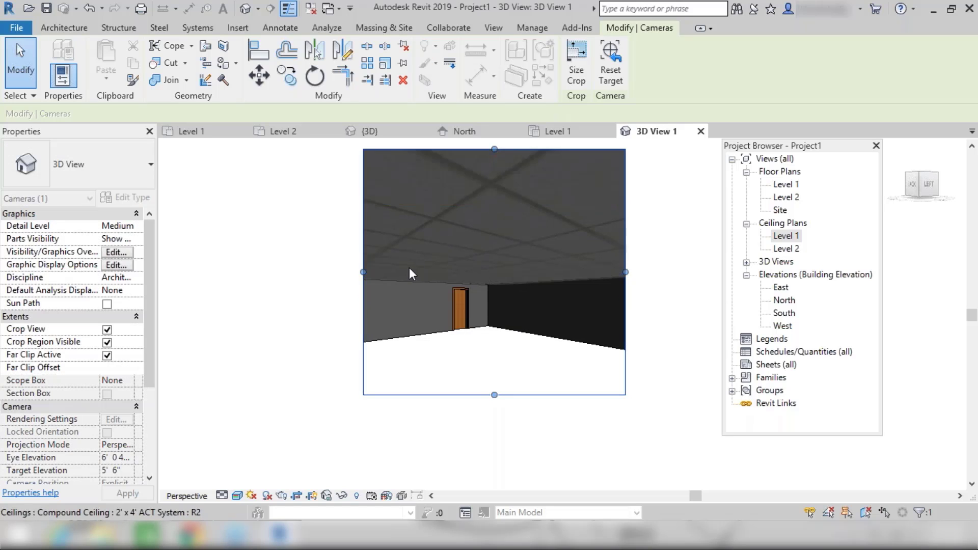
pyautogui.moveTo(364, 272); pyautogui.dragTo(211, 271)
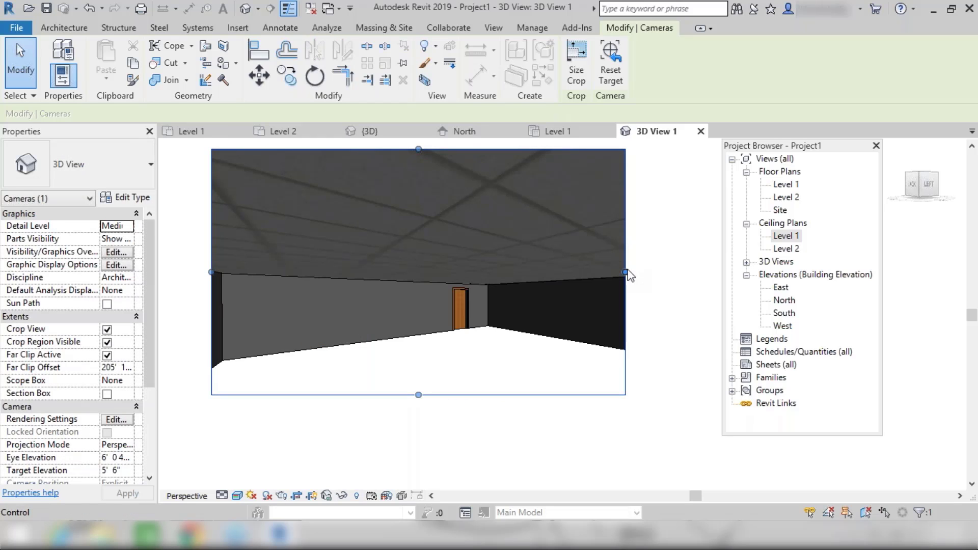
pyautogui.moveTo(627, 274); pyautogui.dragTo(708, 272)
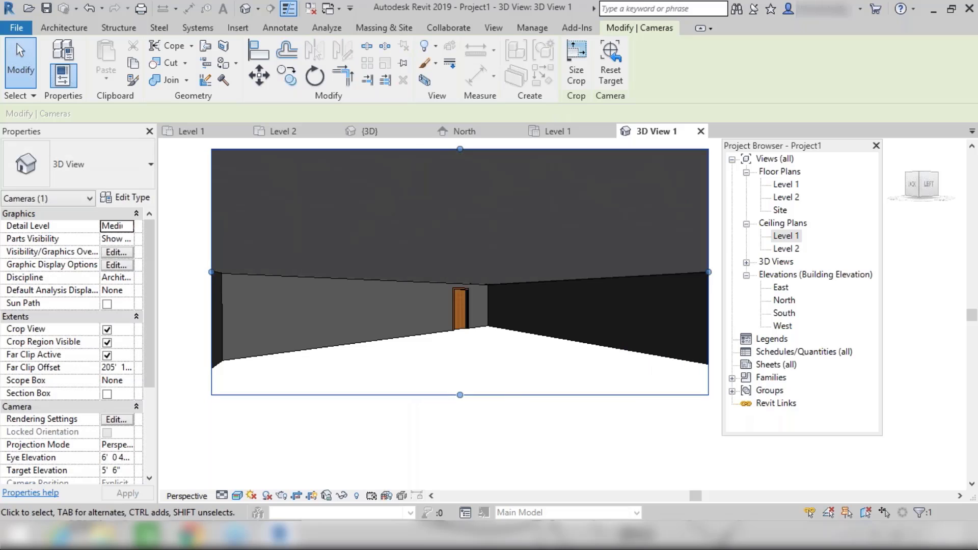
pyautogui.moveTo(460, 395); pyautogui.dragTo(459, 471)
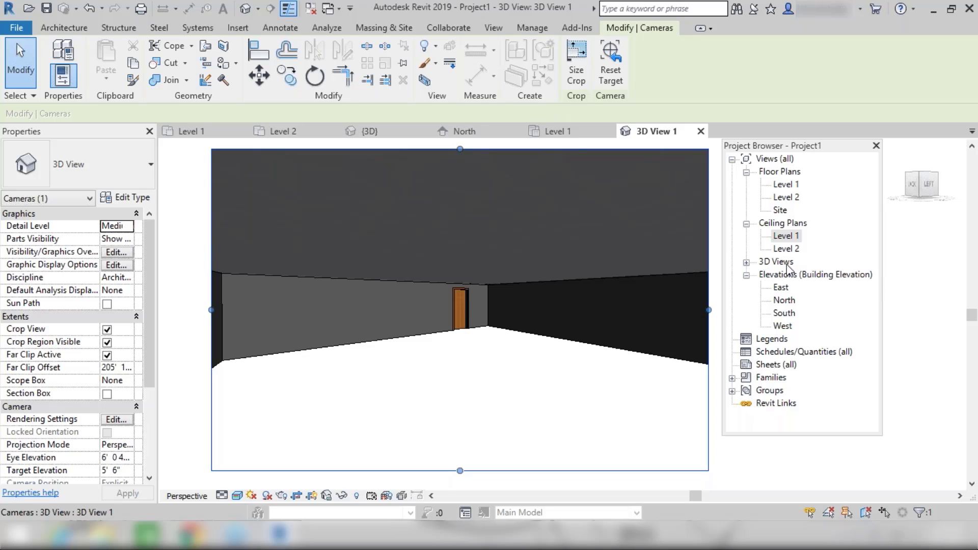
# - List the project's 3D views, open the {3D} view and return to 3D View 1
pyautogui.click(746, 263)
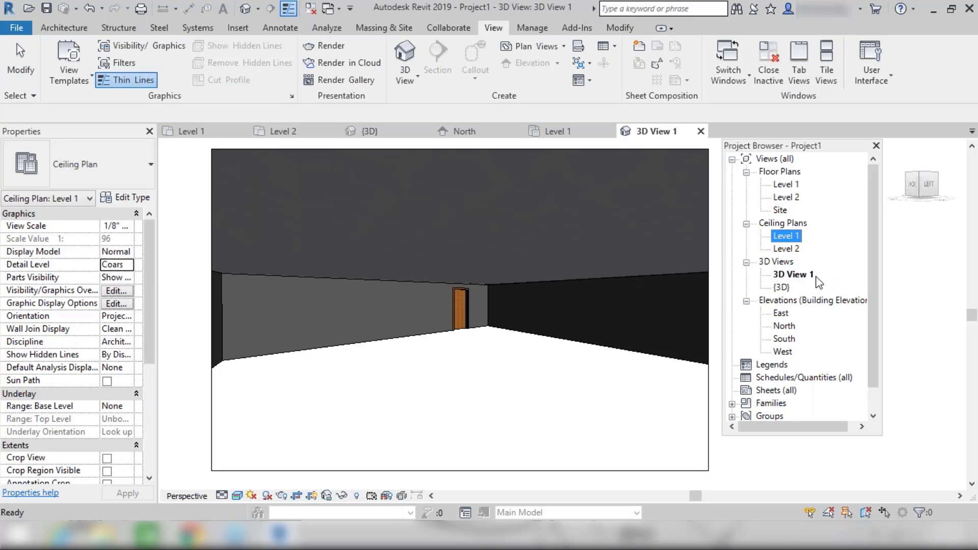
pyautogui.doubleClick(782, 287)
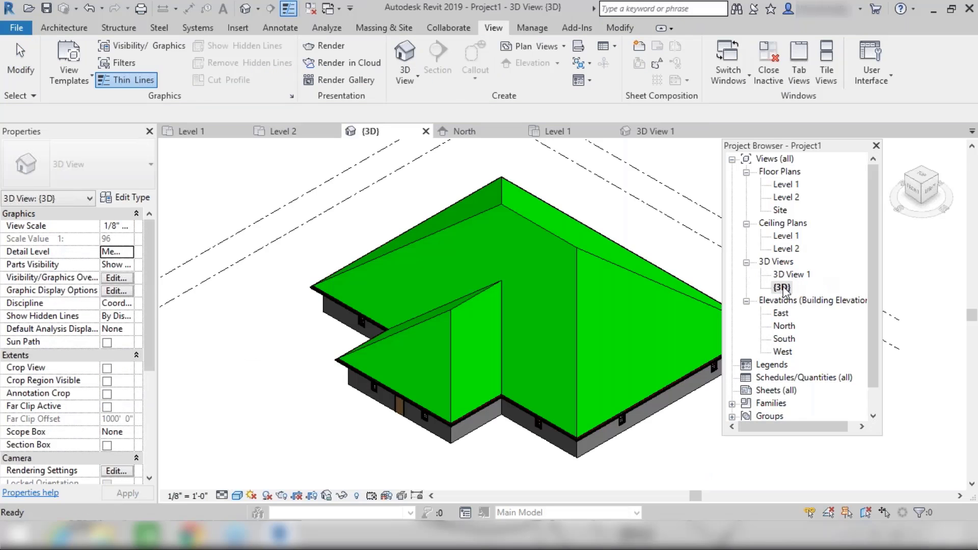
pyautogui.doubleClick(789, 275)
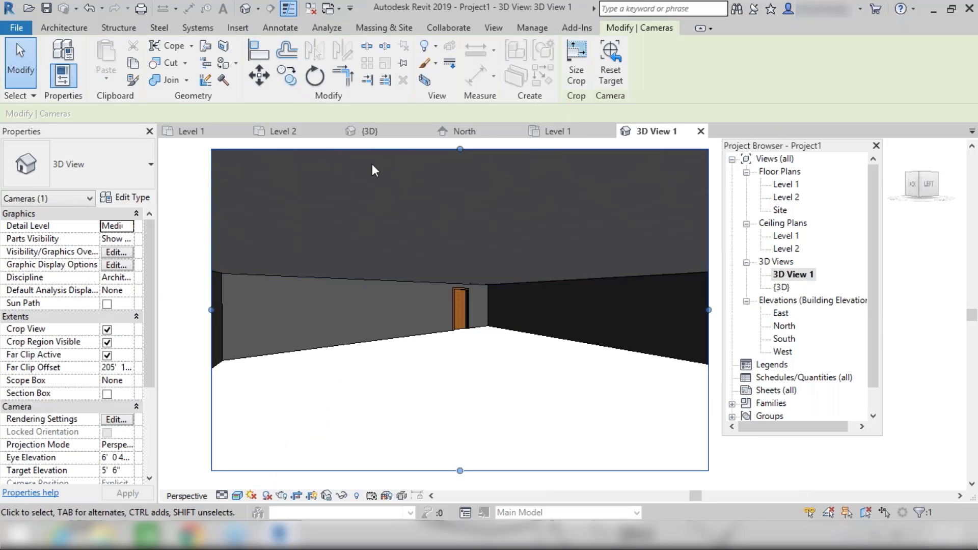
# - Place a second camera in the Level 1 floor plan at the north-central room's north wall, aimed south toward the front door
pyautogui.click(216, 134)
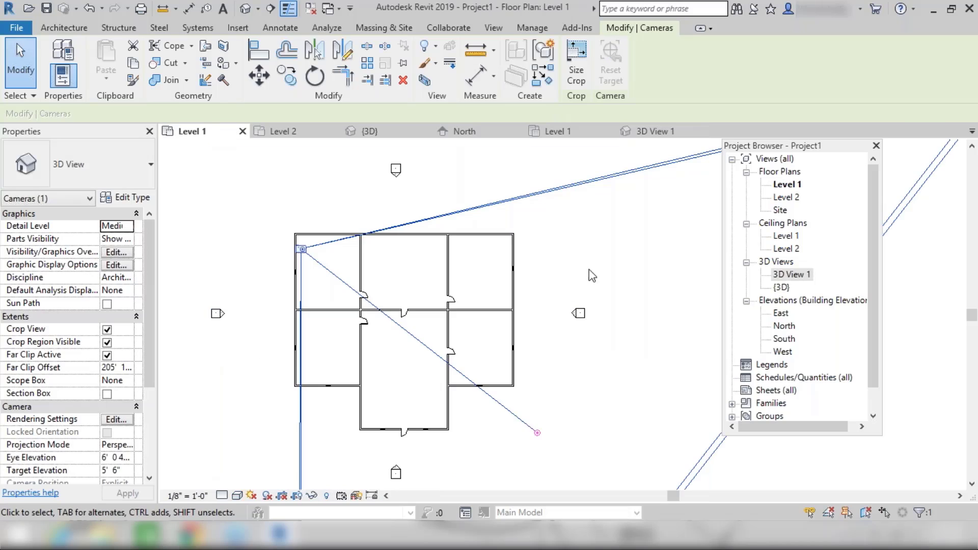
pyautogui.click(646, 259)
pyautogui.scroll(3, 648, 264)
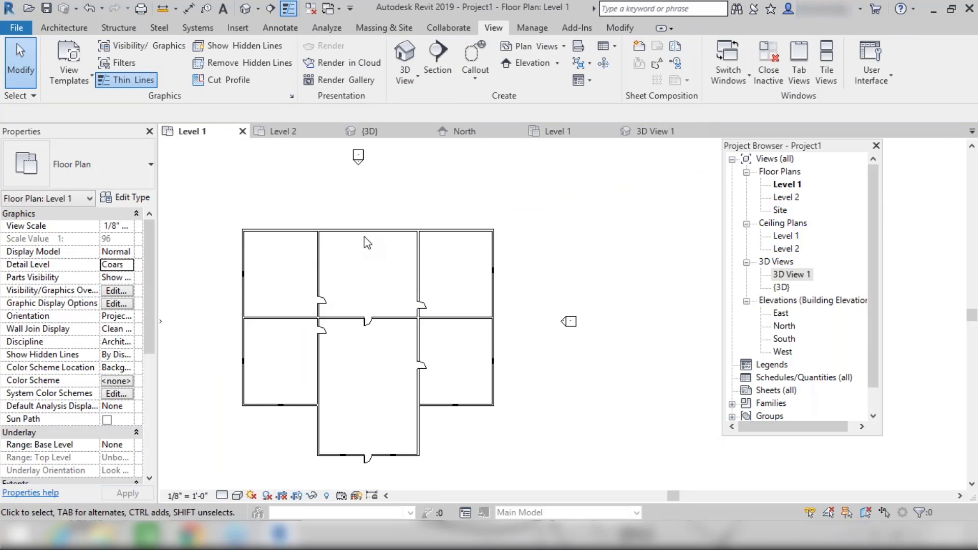
pyautogui.click(405, 76)
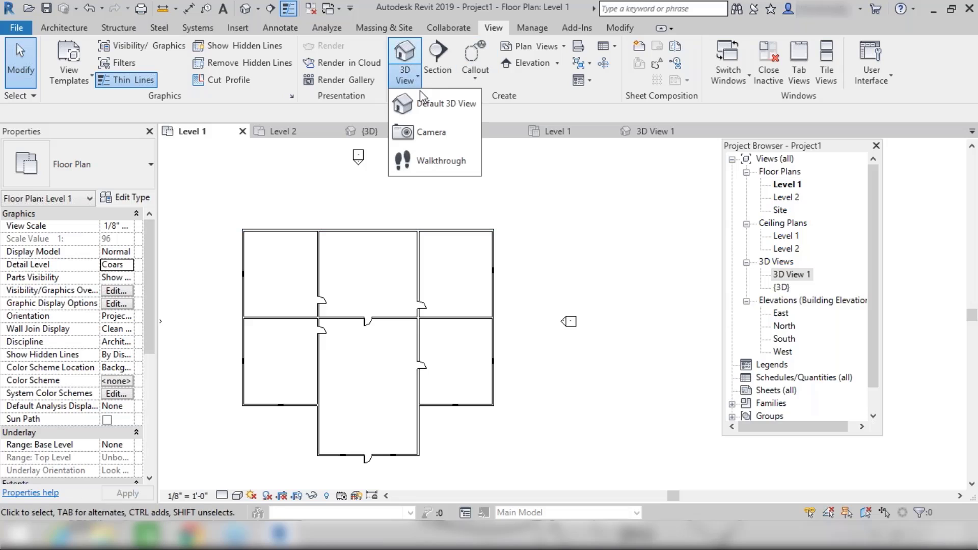
pyautogui.click(422, 130)
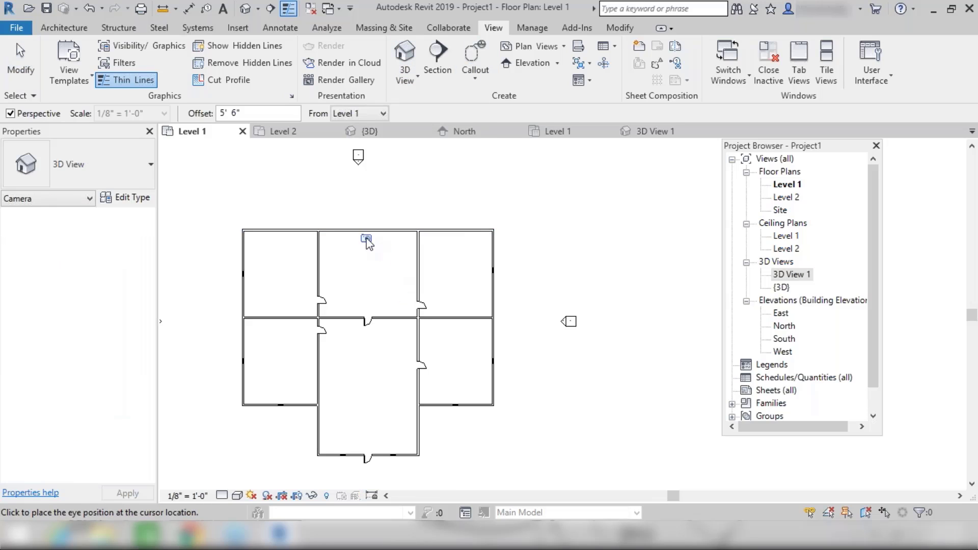
pyautogui.click(367, 238)
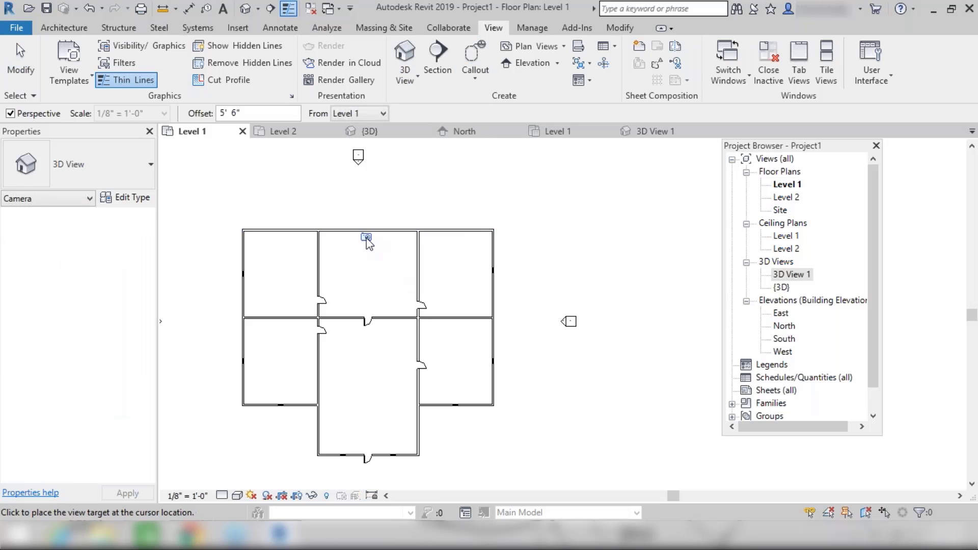
pyautogui.click(368, 448)
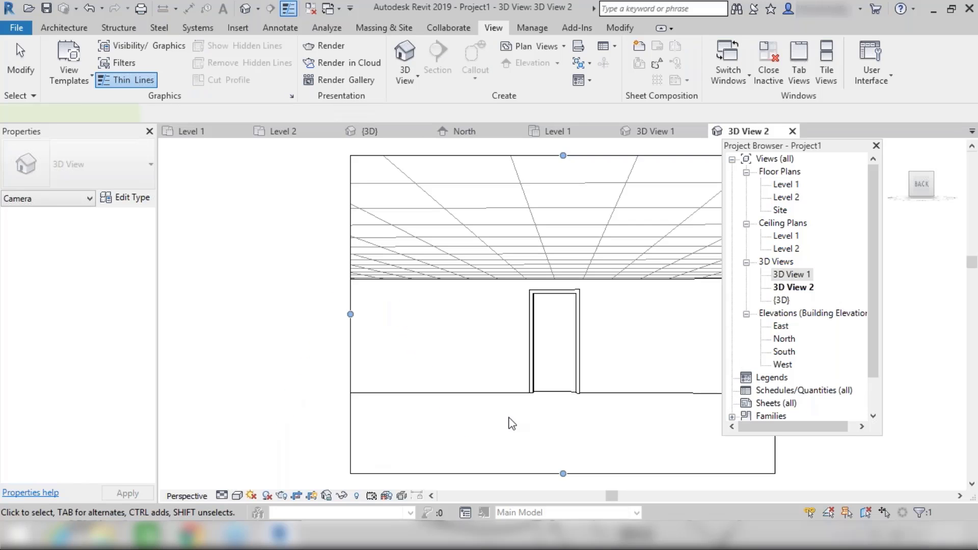
# - Widen the north-central room camera view's crop region on both sides and set its visual style to Shaded
pyautogui.moveTo(615, 348); pyautogui.dragTo(511, 350, button='middle')
pyautogui.moveTo(674, 315); pyautogui.dragTo(715, 316)
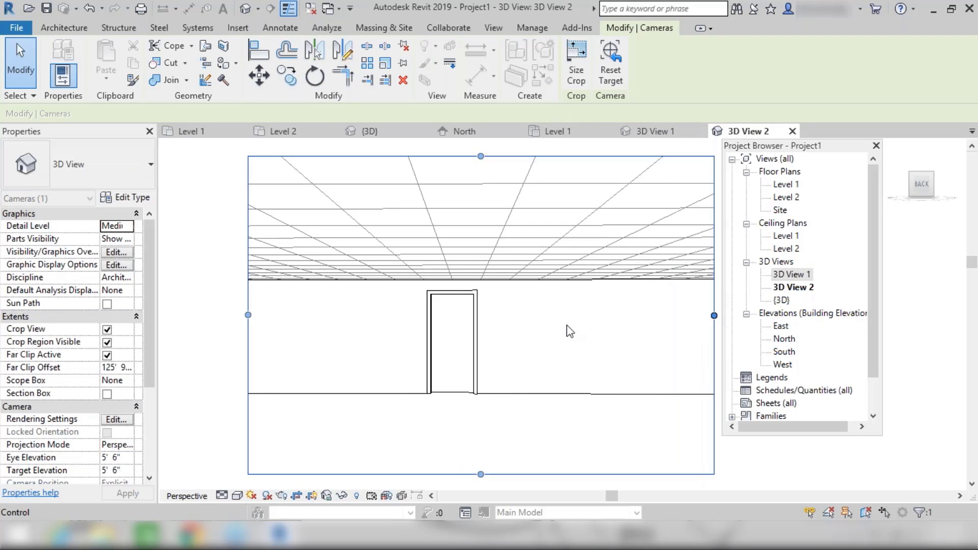
pyautogui.moveTo(248, 315); pyautogui.dragTo(180, 315)
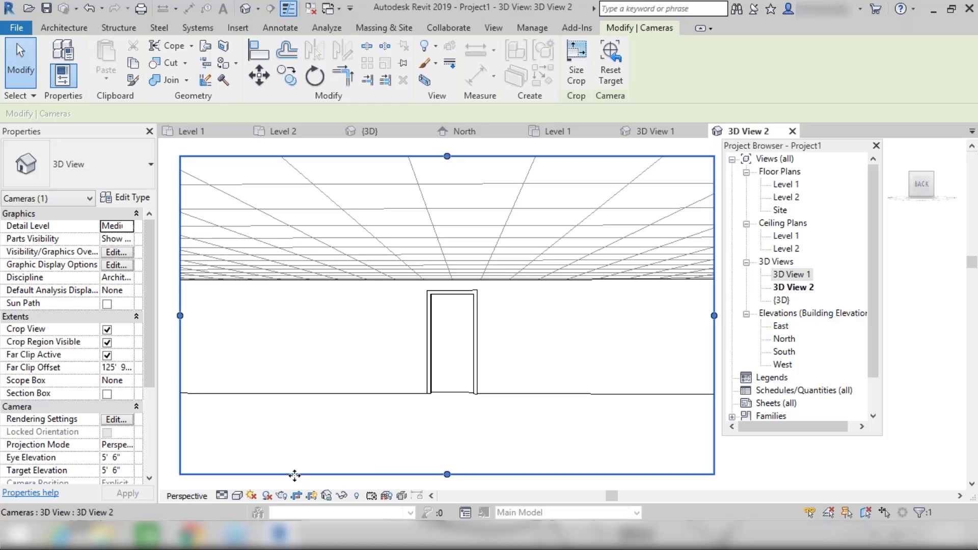
pyautogui.press('s')
pyautogui.press('d')
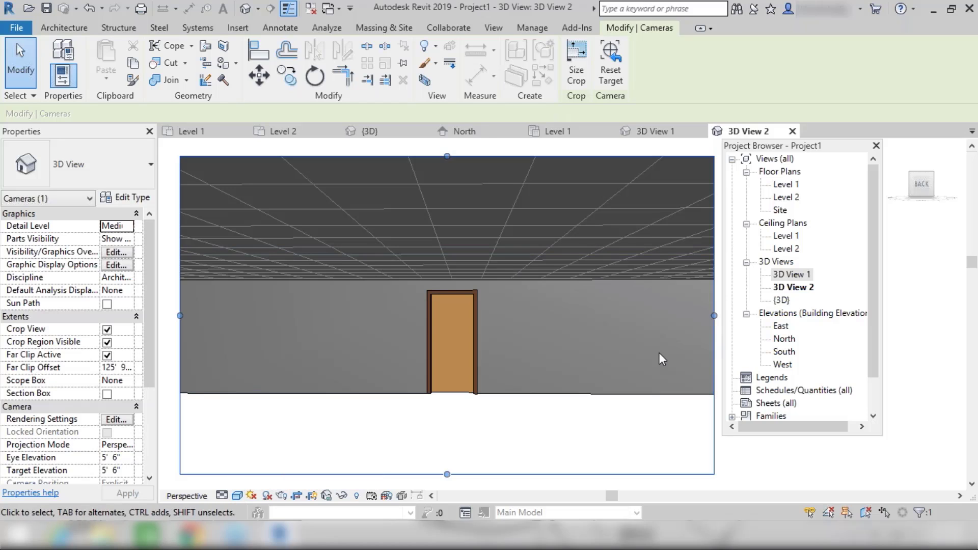
# - Return to the Level 1 floor plan and clear the camera selection
pyautogui.click(221, 133)
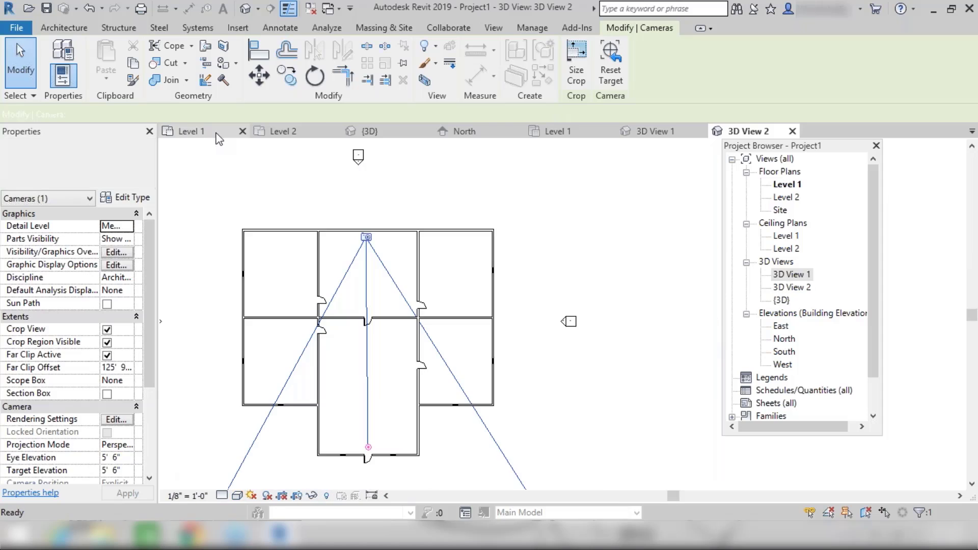
pyautogui.click(536, 214)
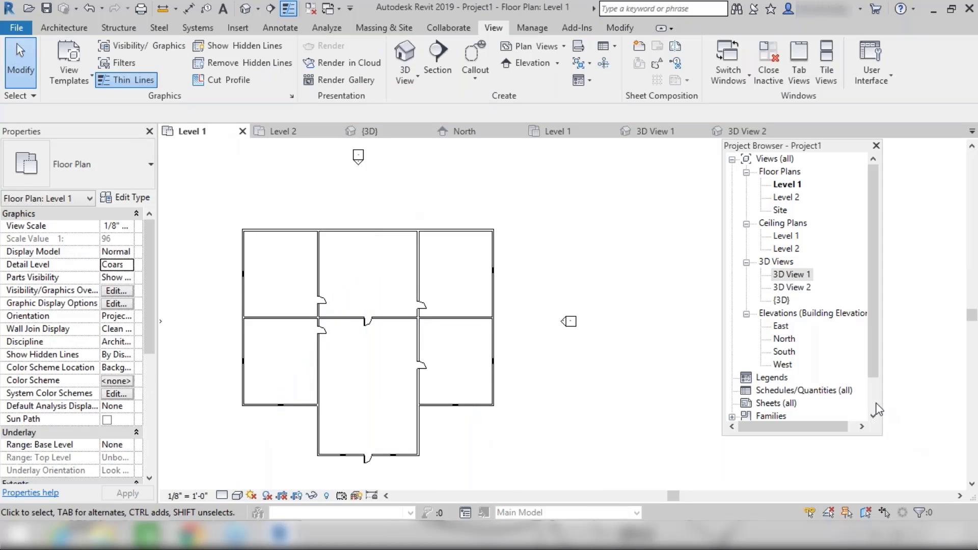
# - Open the Level 1 reflected ceiling plan
pyautogui.click(788, 236)
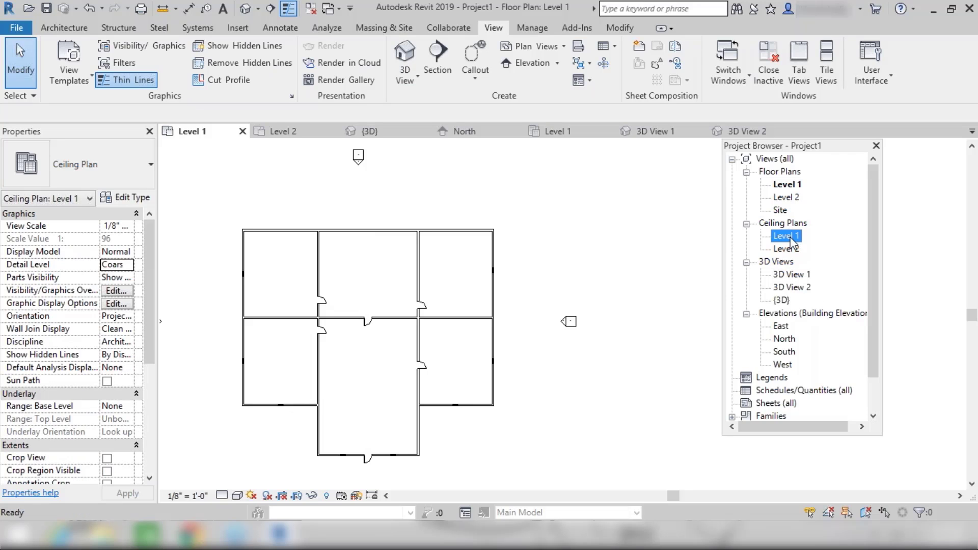
pyautogui.doubleClick(787, 237)
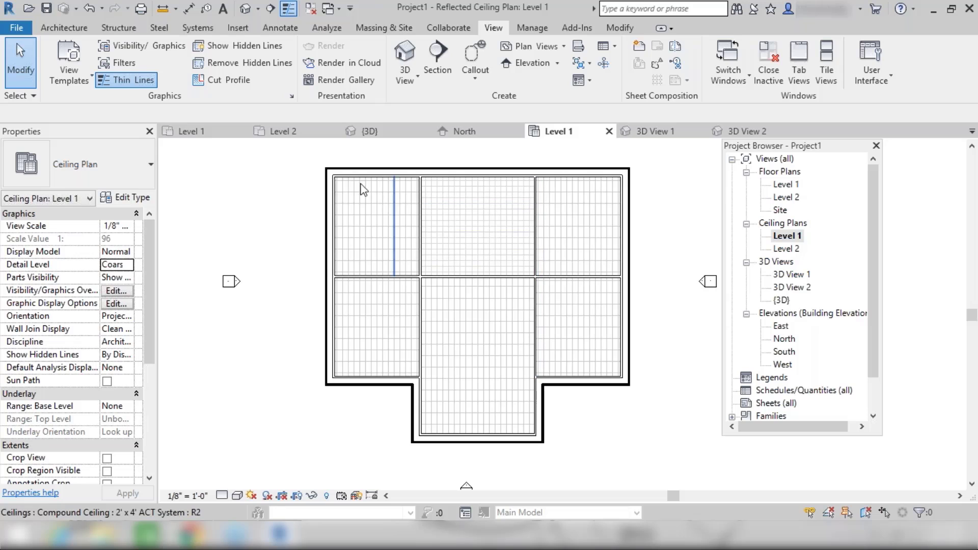
pyautogui.scroll(2, 531, 169)
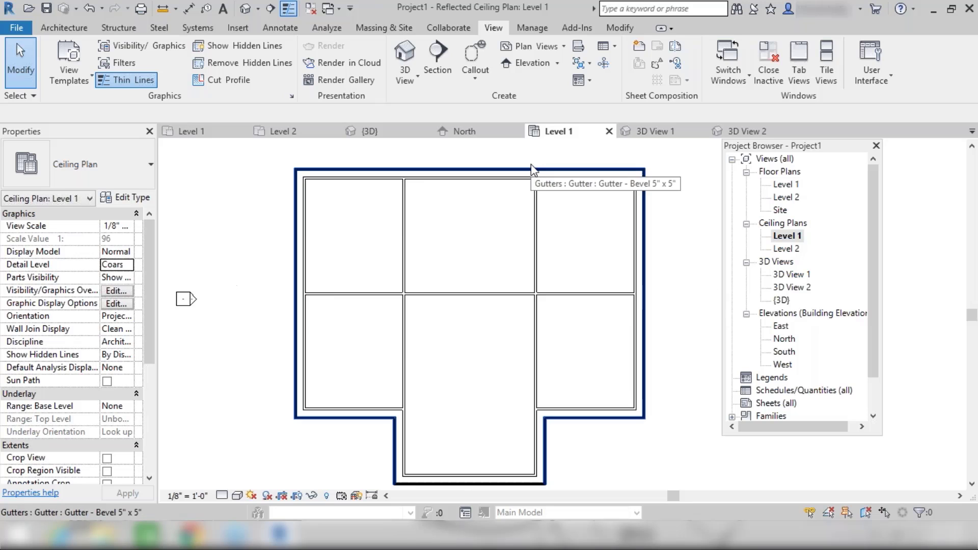
pyautogui.scroll(1, 648, 164)
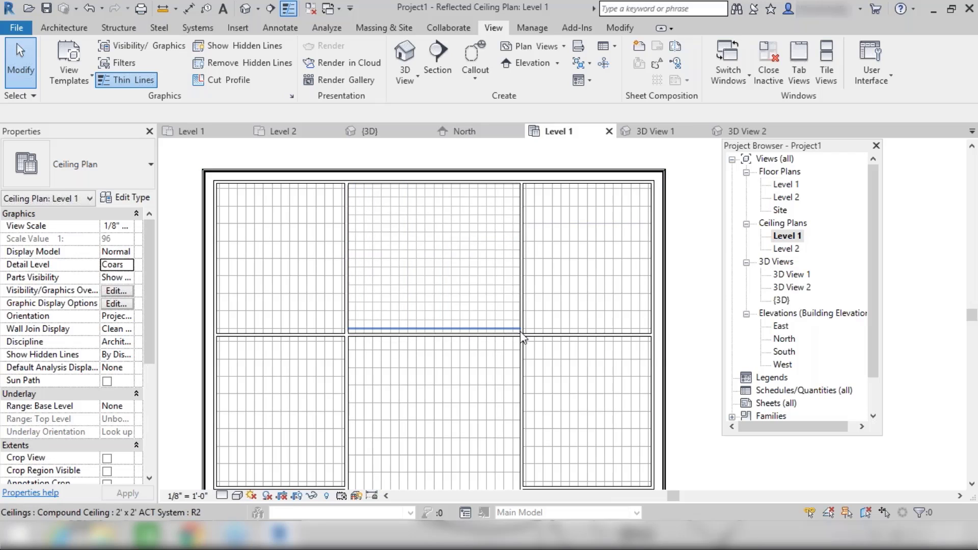
# - Start placing a component and browse the South Asia family library to the Lighting > Architectural > Internal folder for loading a family
pyautogui.click(63, 27)
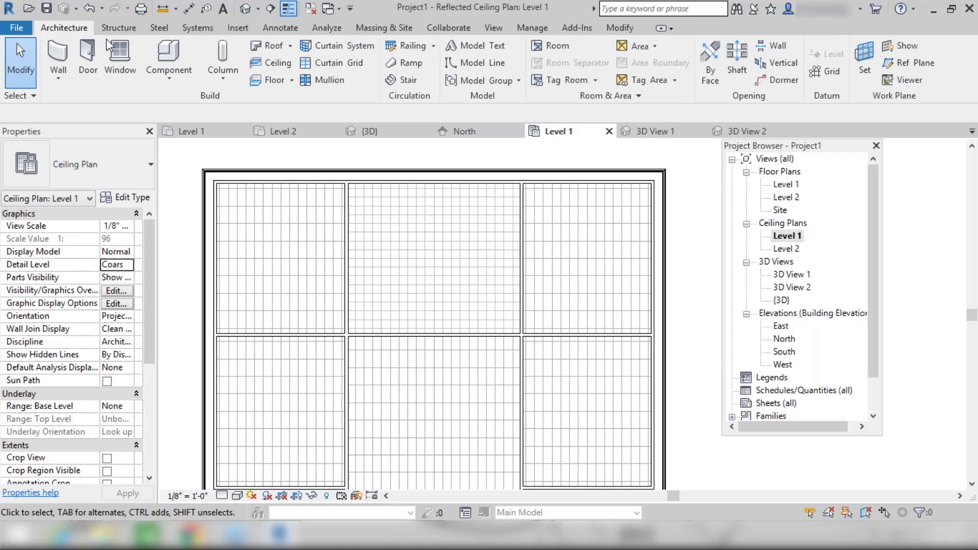
pyautogui.click(179, 70)
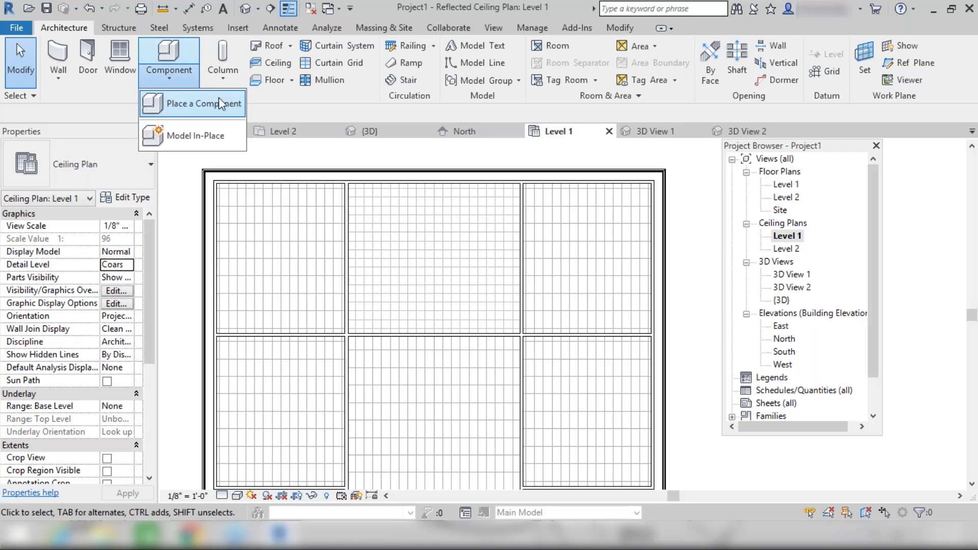
pyautogui.click(219, 97)
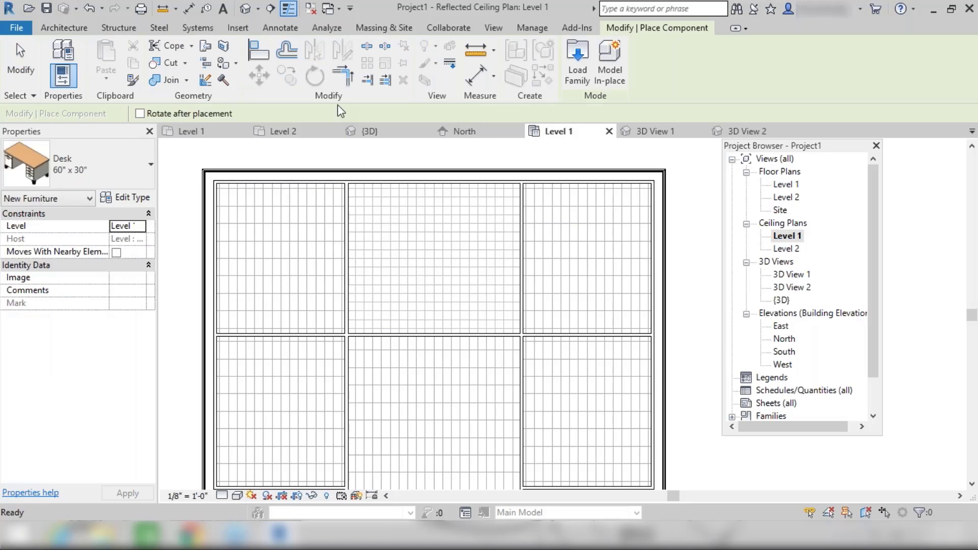
pyautogui.click(578, 60)
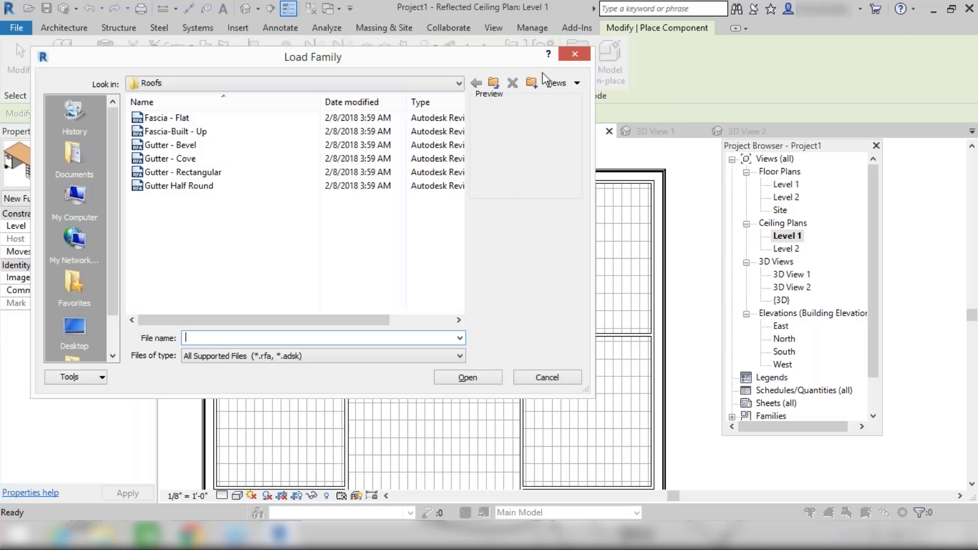
pyautogui.click(493, 83)
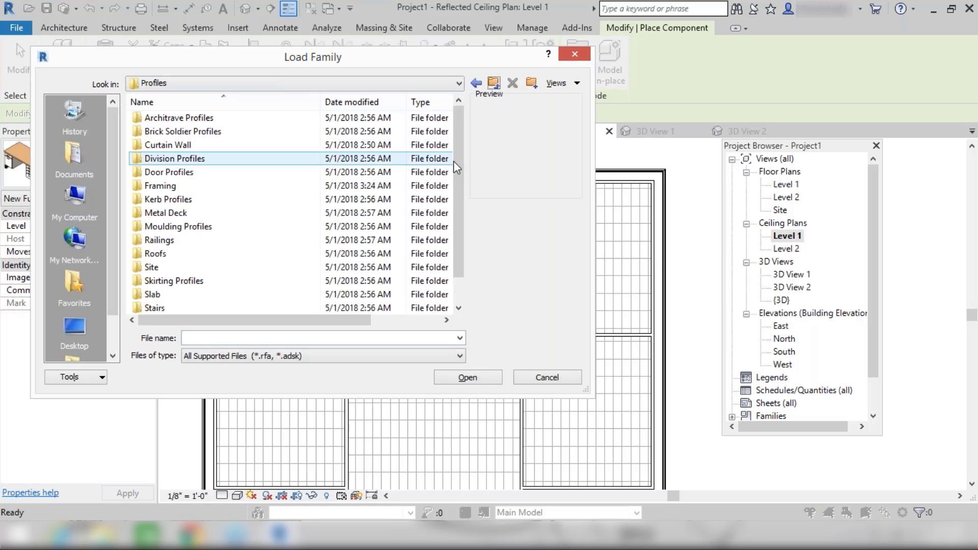
pyautogui.scroll(-1, 455, 252)
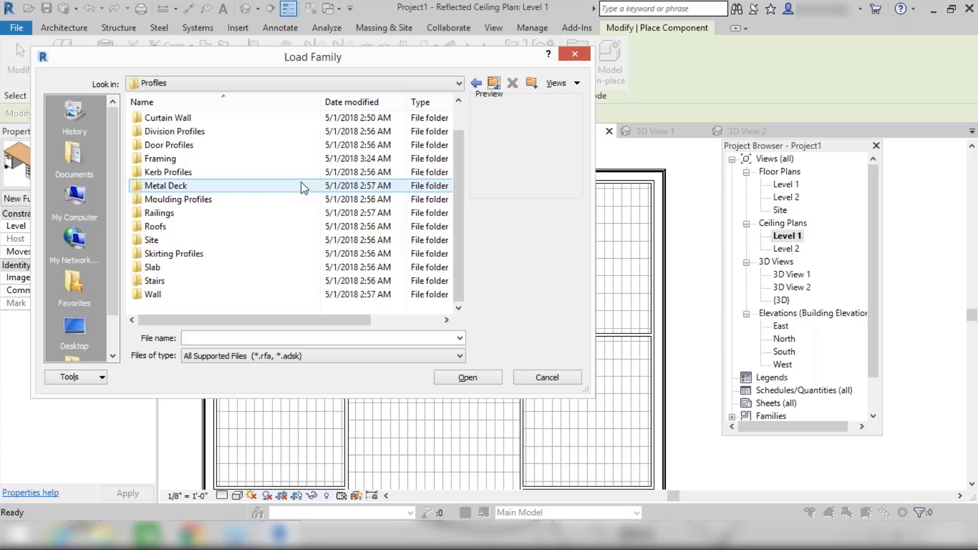
pyautogui.click(493, 87)
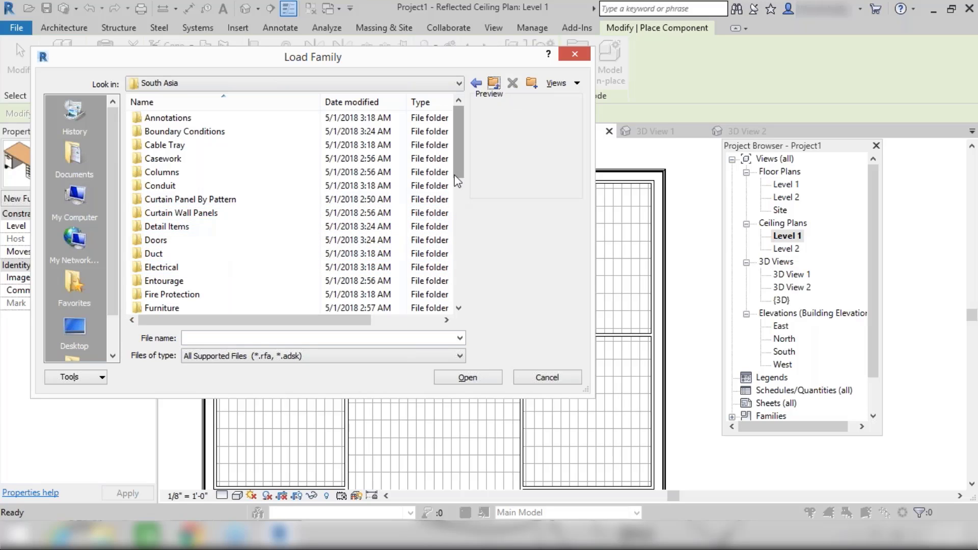
pyautogui.scroll(-4, 454, 204)
pyautogui.doubleClick(309, 199)
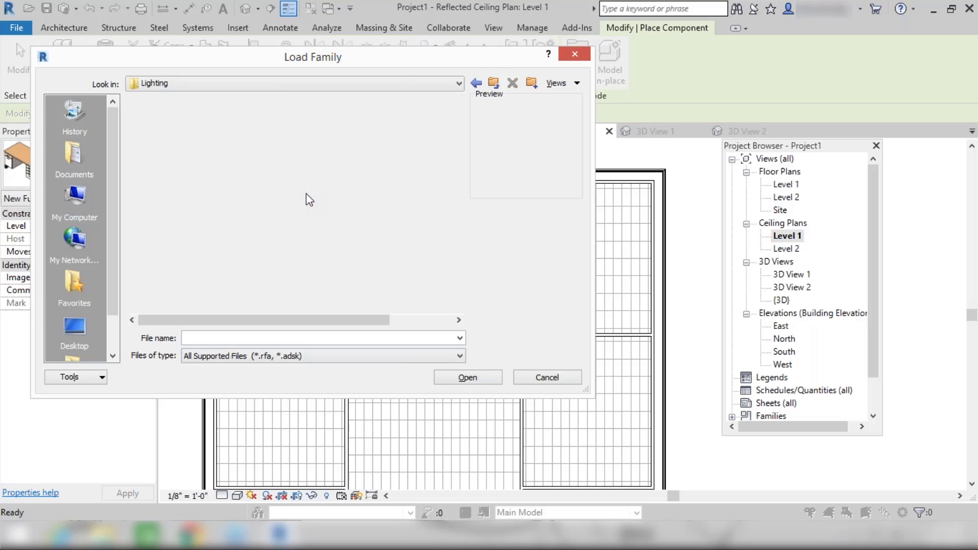
pyautogui.doubleClick(232, 118)
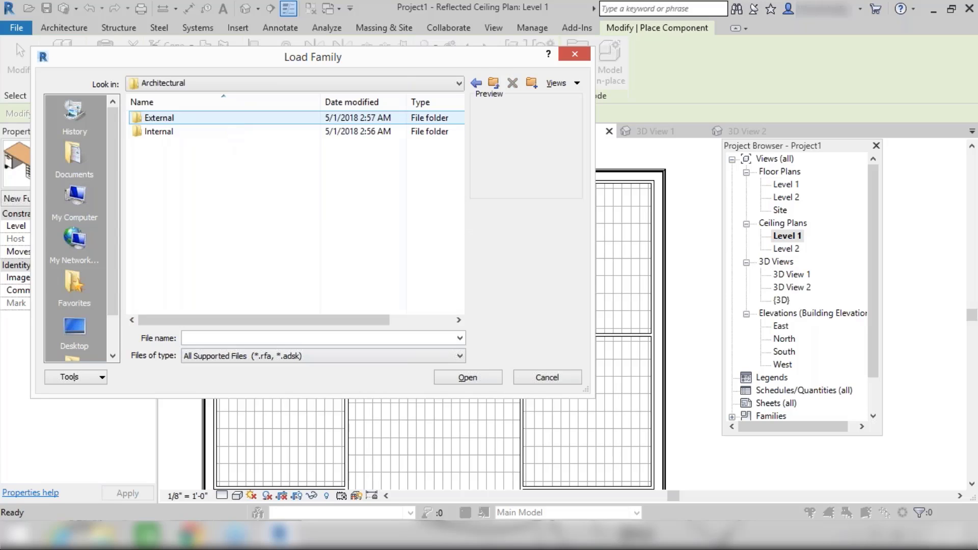
pyautogui.doubleClick(229, 131)
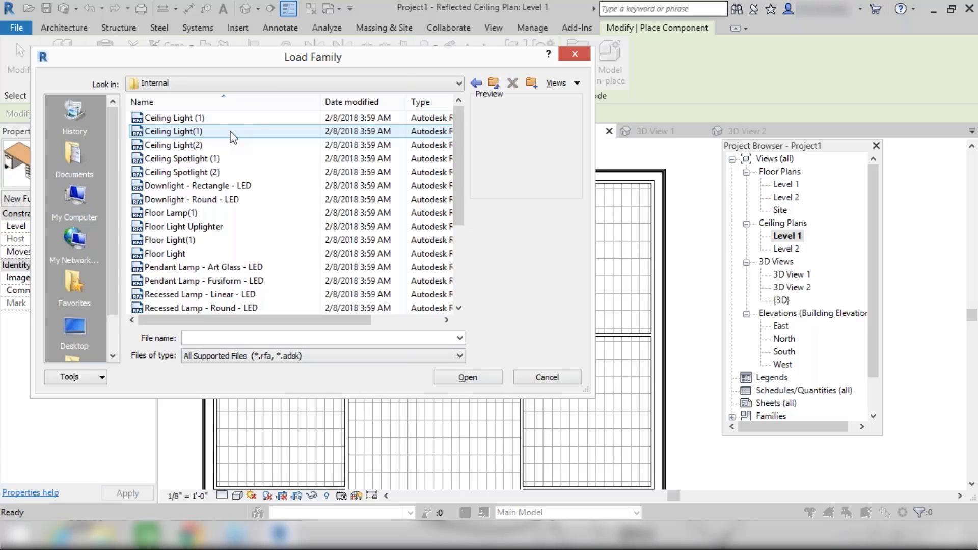
# - Preview the ceiling light and ceiling spotlight families, and load Ceiling Light (1)
pyautogui.click(202, 118)
pyautogui.click(204, 133)
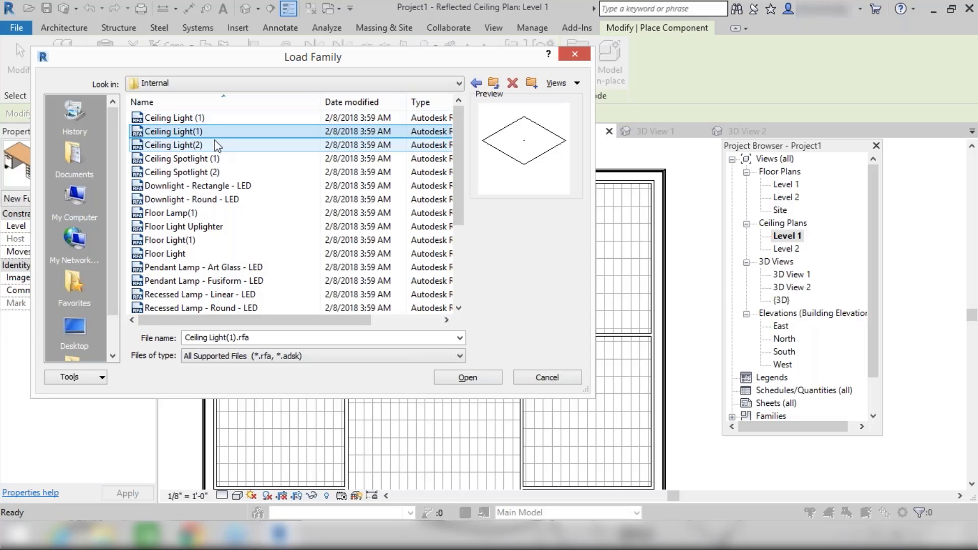
pyautogui.click(215, 145)
pyautogui.click(226, 159)
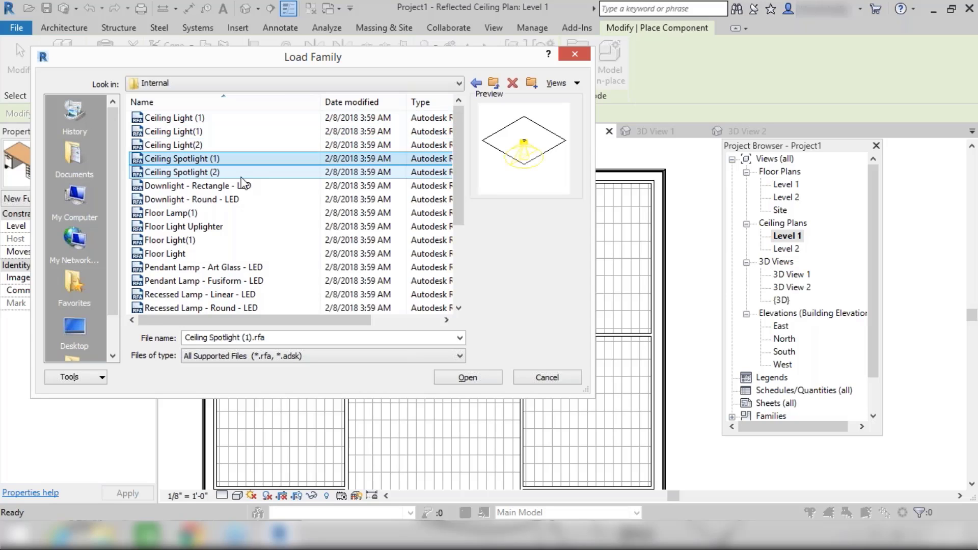
pyautogui.click(243, 174)
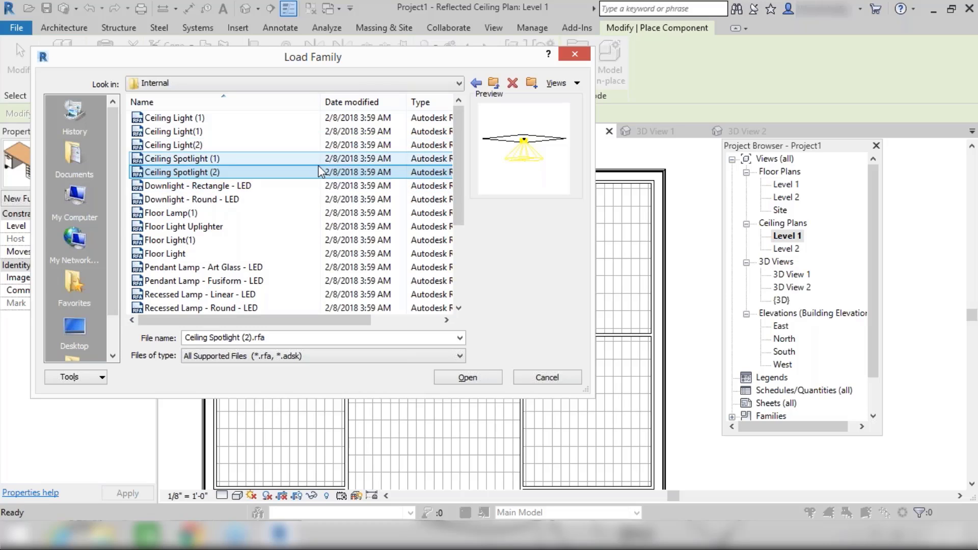
pyautogui.click(264, 120)
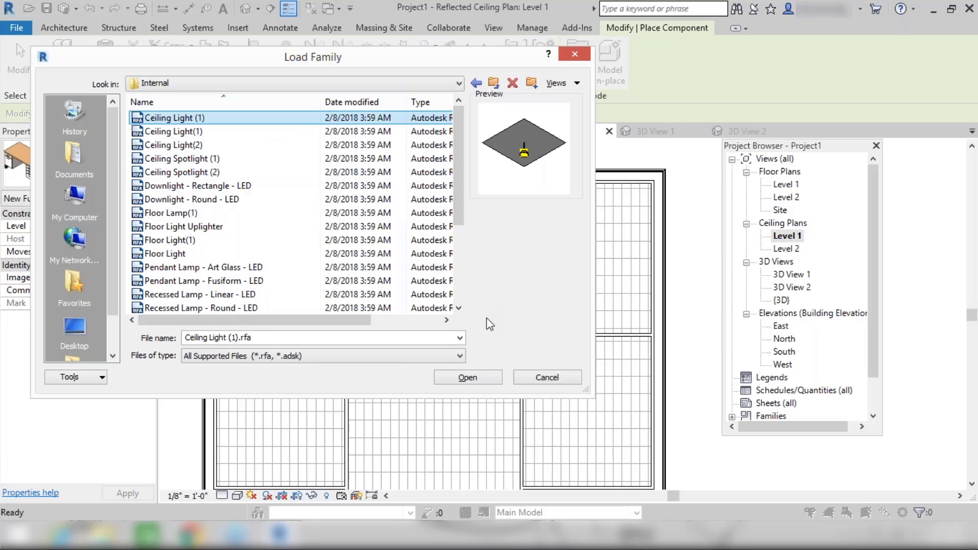
pyautogui.click(491, 378)
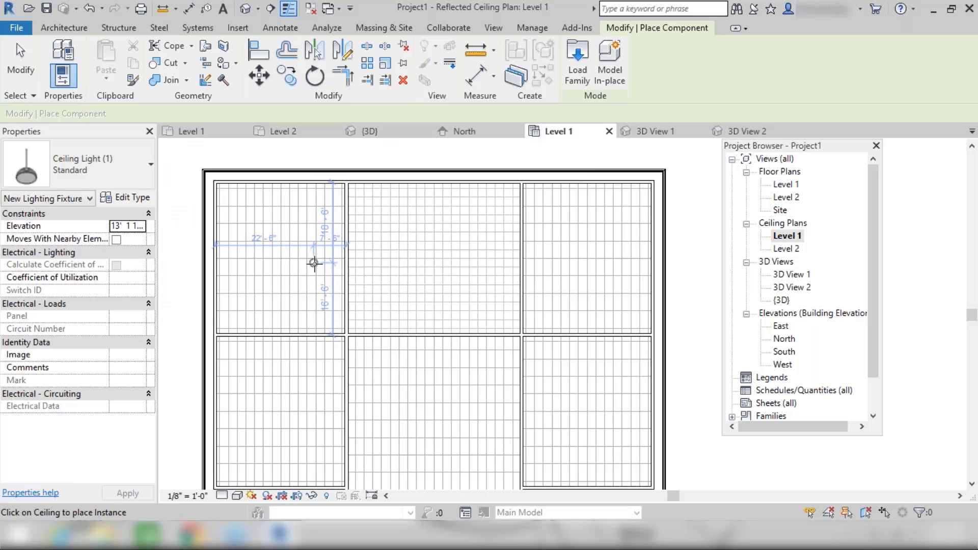
# - Place six Ceiling Light (1) fixtures in two rows of three across the middle and south part of the north-west room's ceiling
pyautogui.click(297, 264)
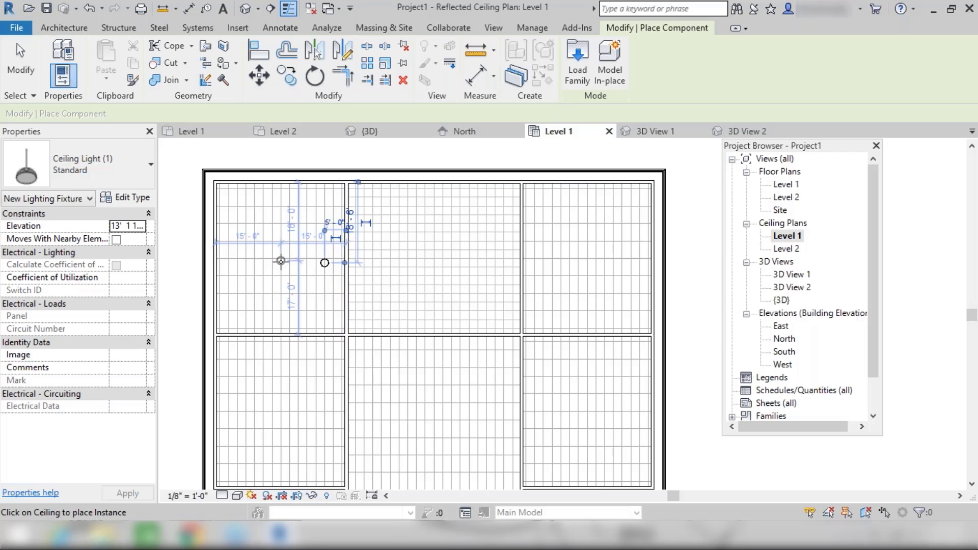
pyautogui.click(281, 264)
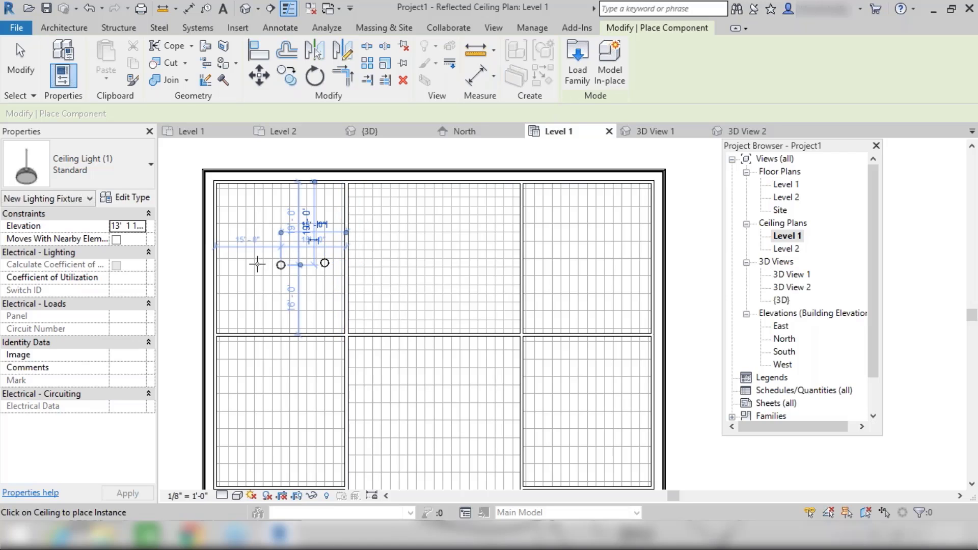
pyautogui.click(238, 276)
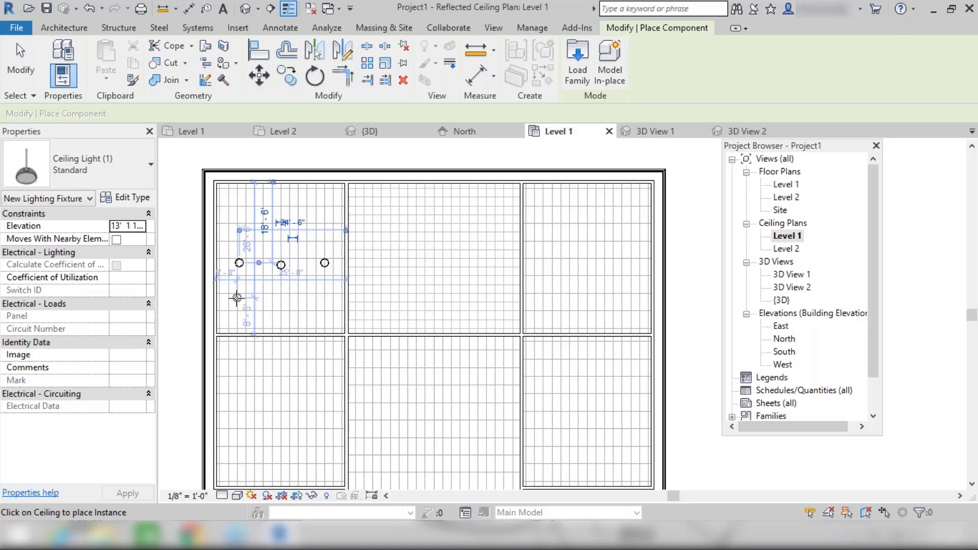
pyautogui.click(239, 306)
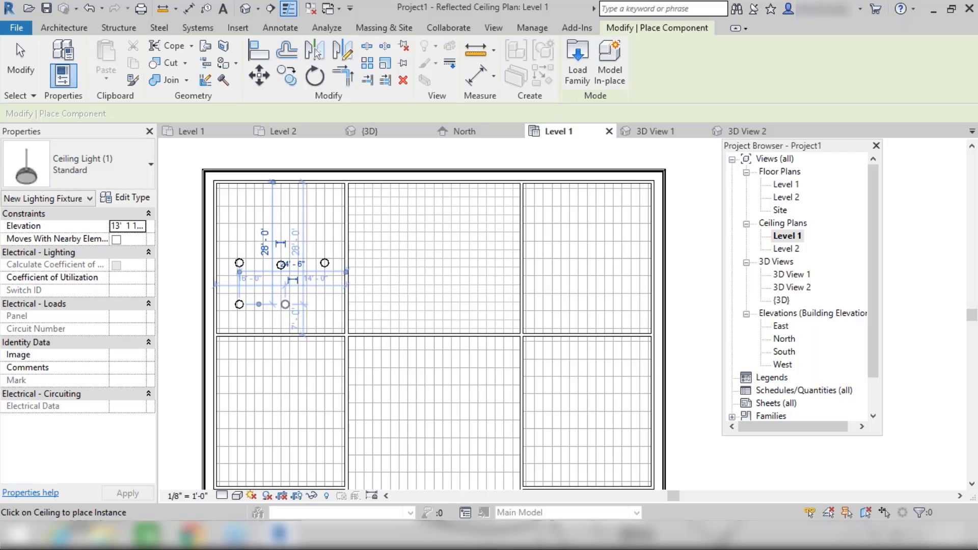
pyautogui.click(284, 304)
pyautogui.click(326, 304)
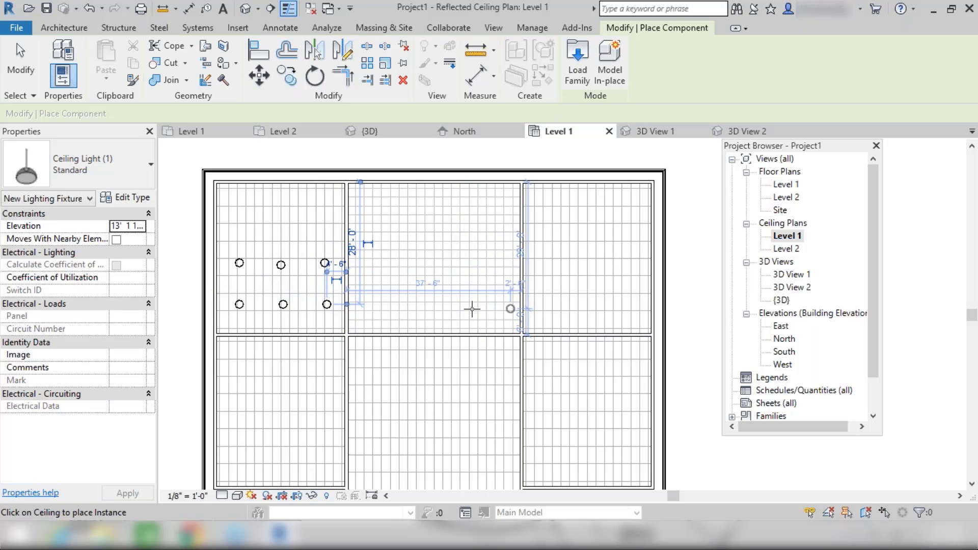
# - Place a row of four Ceiling Light (1) fixtures along the south side of the north-central room's ceiling
pyautogui.click(510, 309)
pyautogui.click(471, 309)
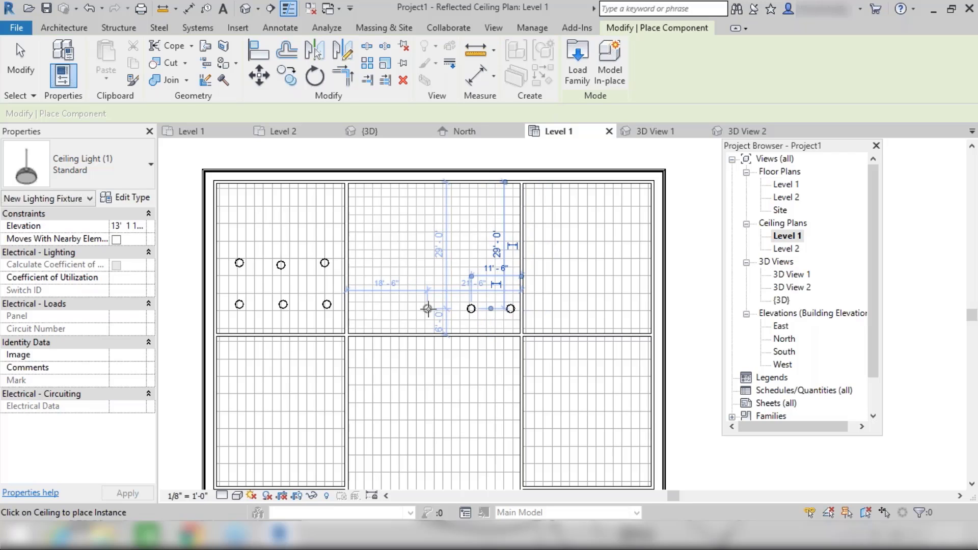
pyautogui.click(427, 309)
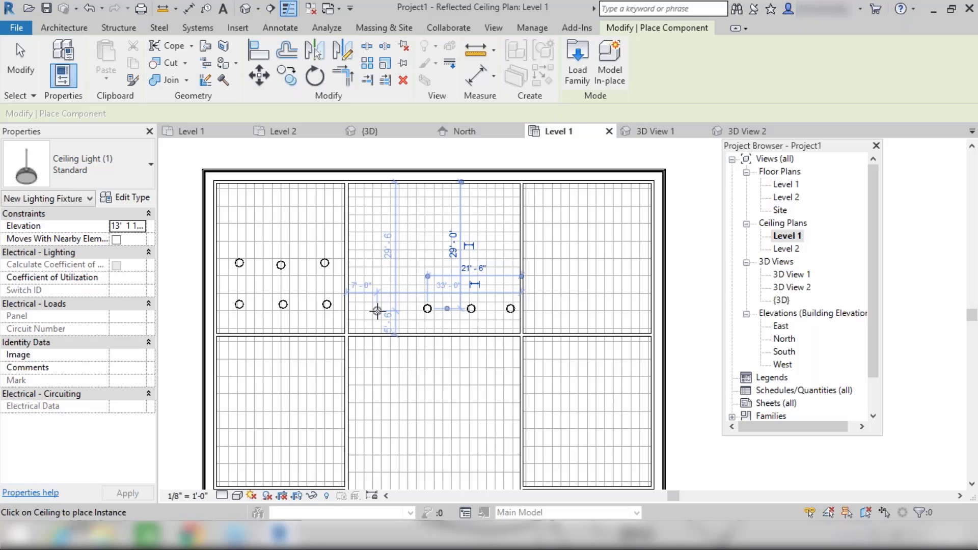
pyautogui.click(383, 310)
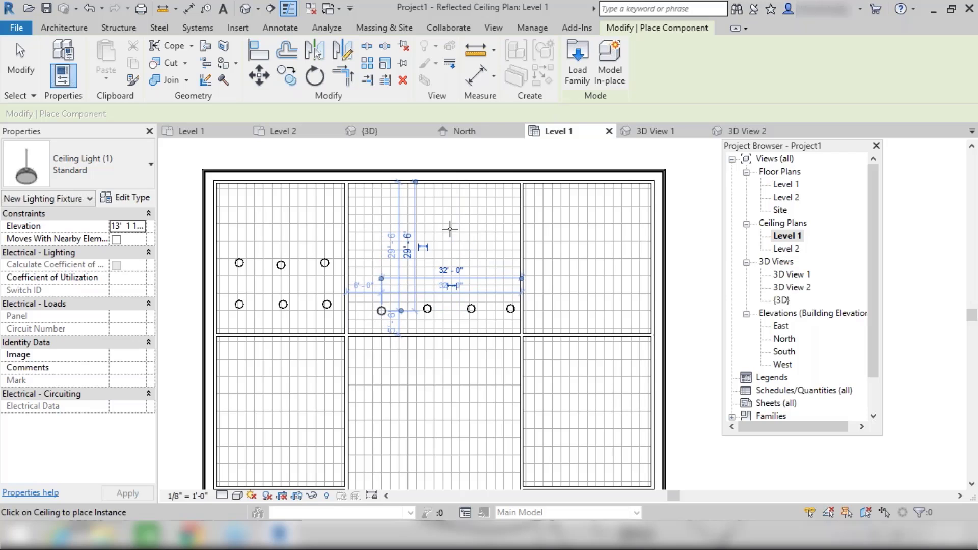
# - Load the Ceiling Spotlight (1) family and place three 200 watts spotlights in a row north of the north-central room's ceiling lights
pyautogui.click(577, 60)
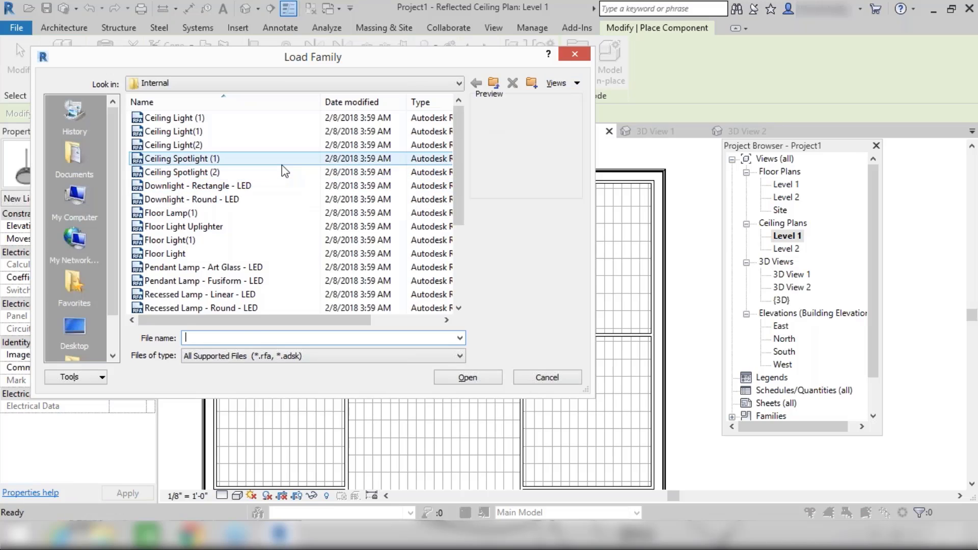
pyautogui.click(282, 164)
pyautogui.click(443, 376)
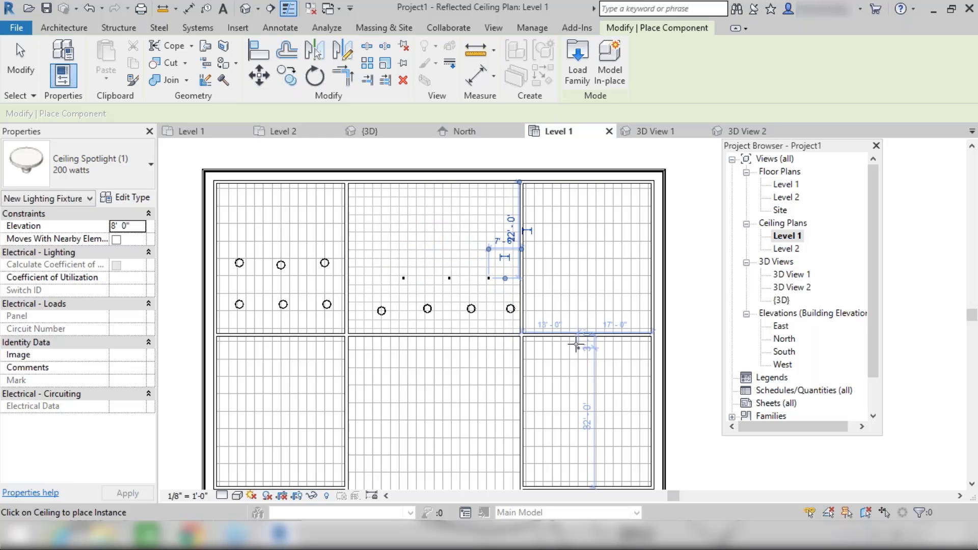
# - Preview the ceiling spotlight and LED downlight families, and load the Downlight - Rectangle - LED family
pyautogui.click(578, 60)
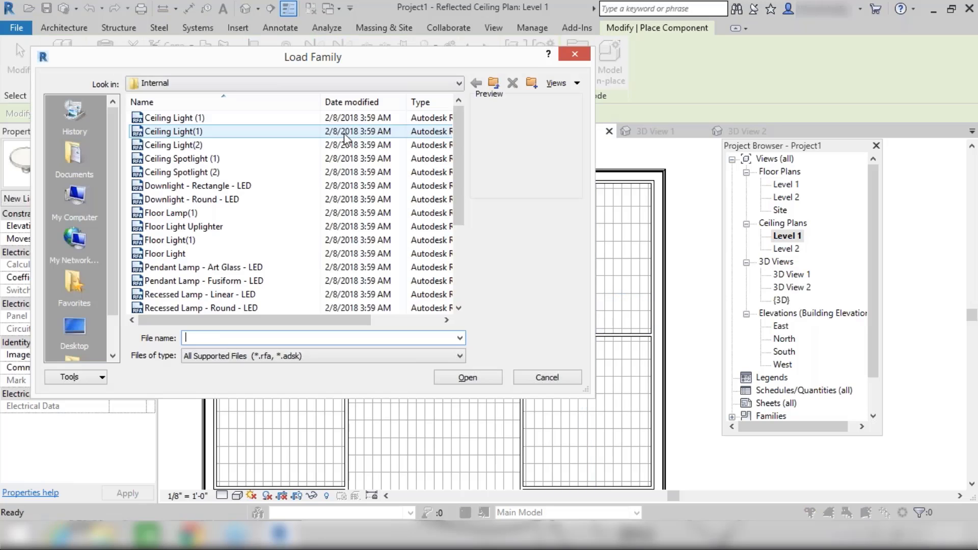
pyautogui.click(324, 159)
pyautogui.click(322, 173)
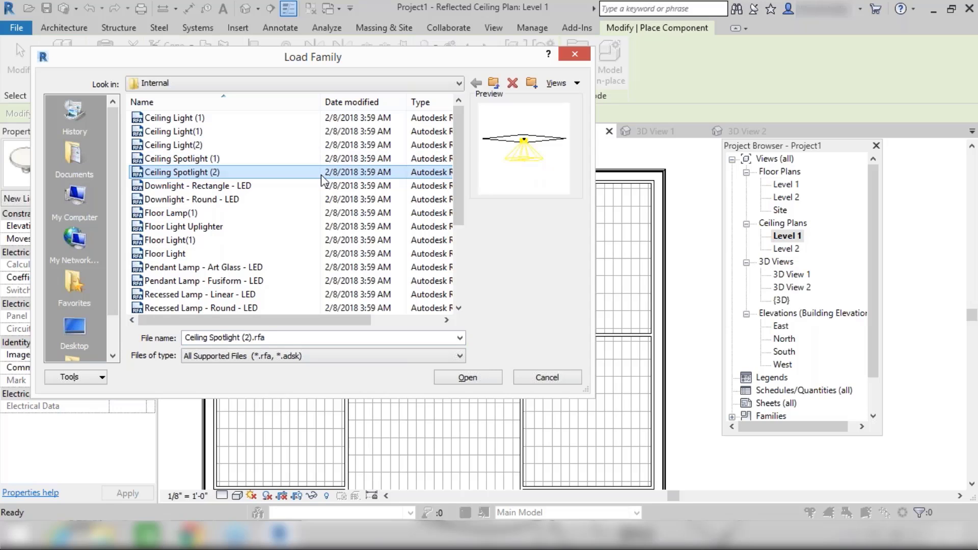
pyautogui.click(322, 185)
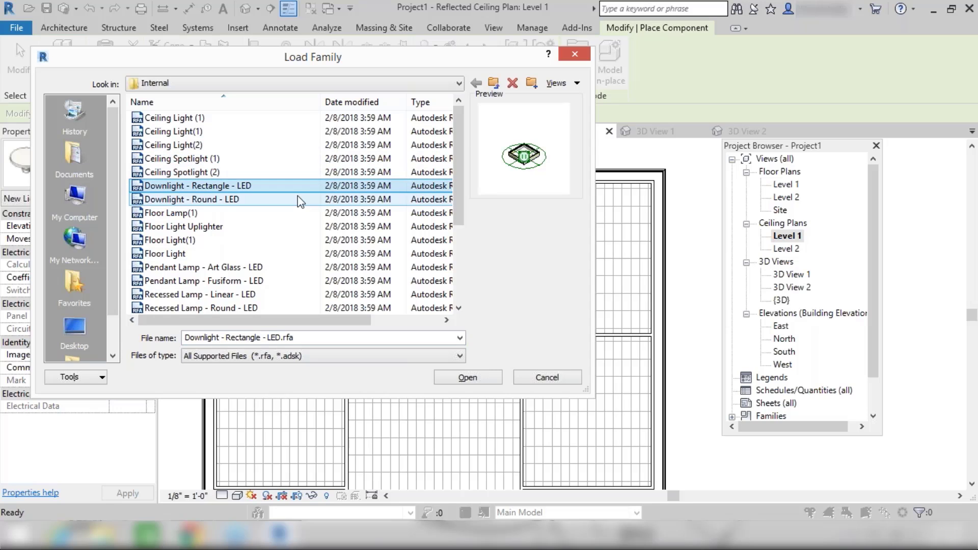
pyautogui.click(299, 199)
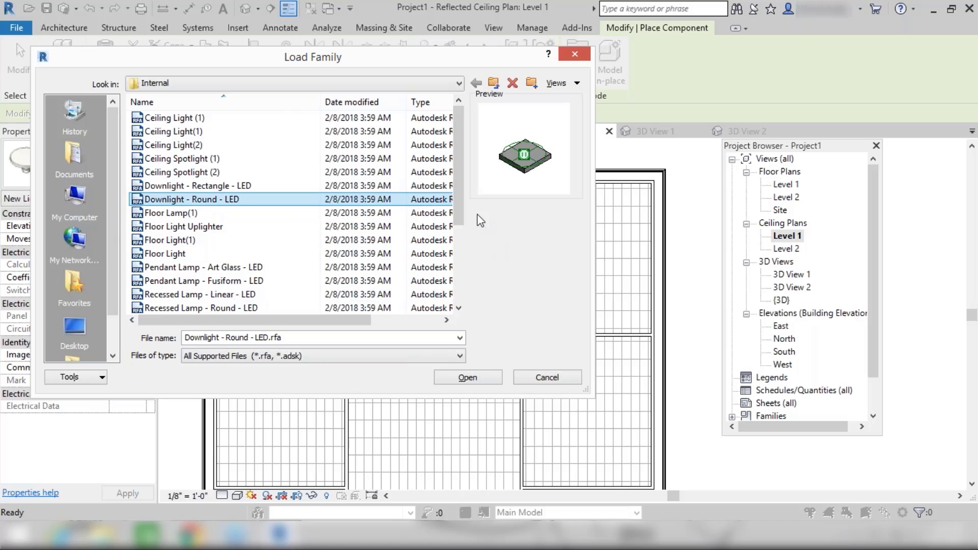
pyautogui.moveTo(459, 201)
pyautogui.mouseDown()
pyautogui.moveTo(456, 257)
pyautogui.moveTo(458, 199)
pyautogui.mouseUp()
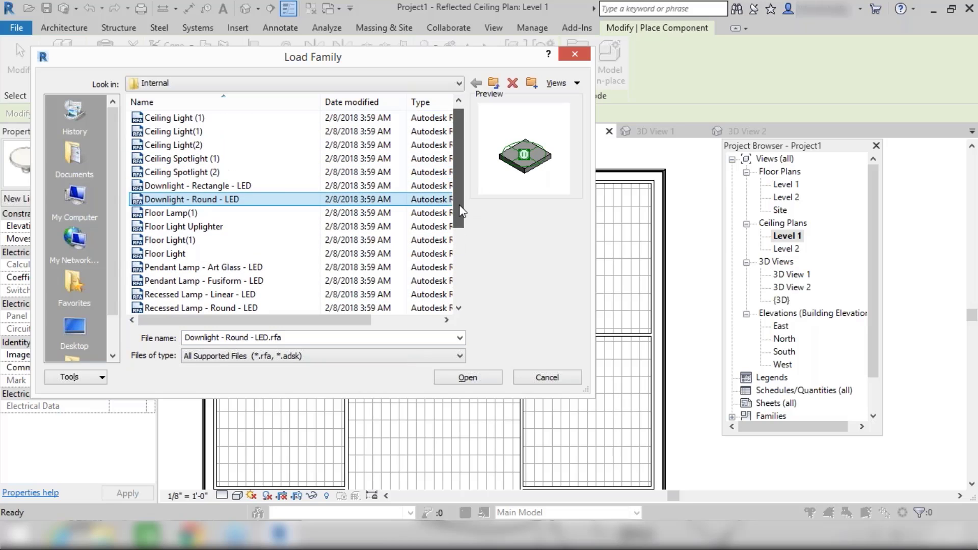
pyautogui.click(252, 177)
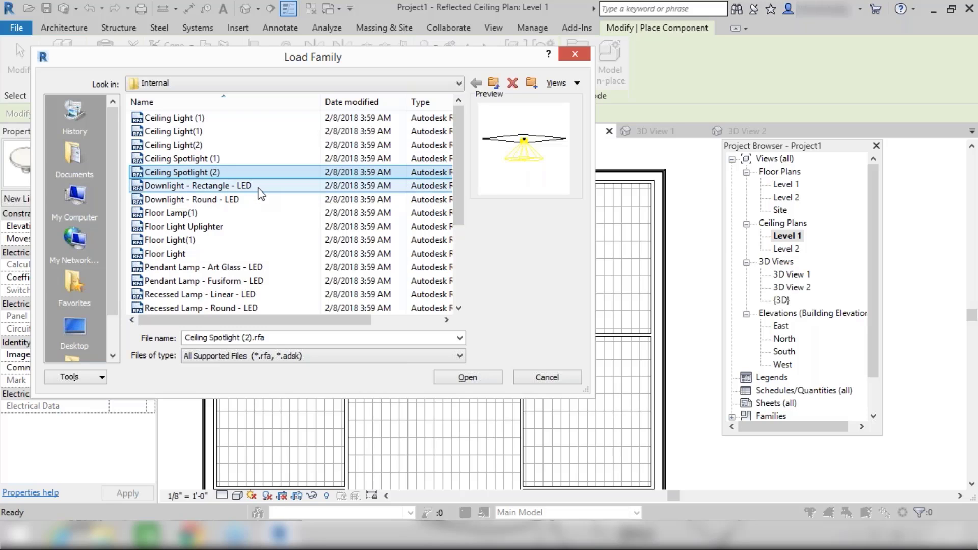
pyautogui.click(260, 186)
pyautogui.click(450, 381)
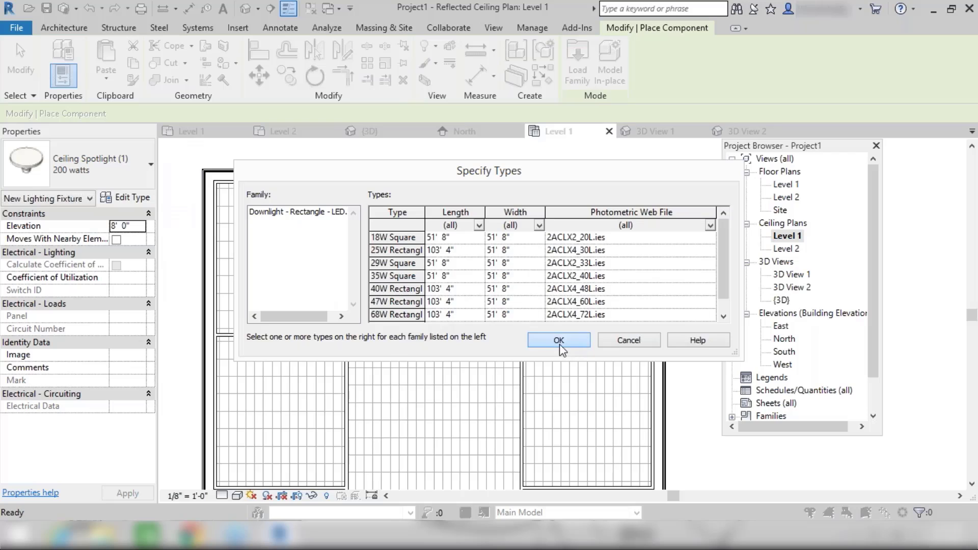
pyautogui.click(560, 341)
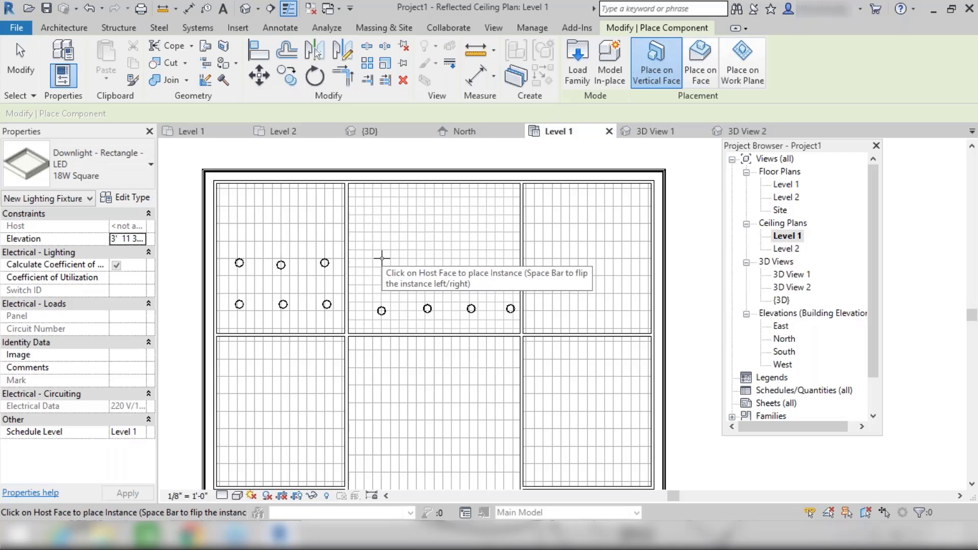
# - Try to place an 18W Square rectangular LED downlight in the north-central room with vertical-face placement, and leave the placement command
pyautogui.click(382, 258)
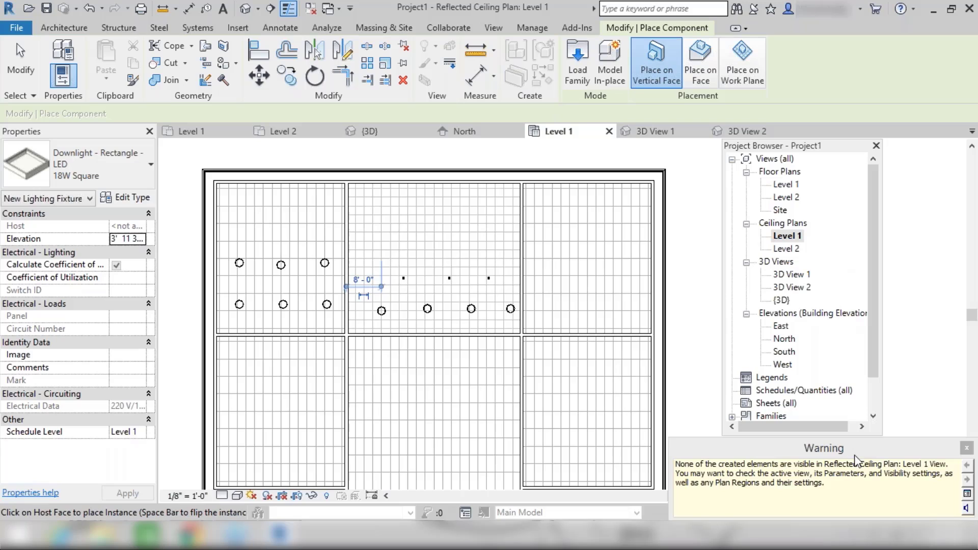
pyautogui.click(967, 448)
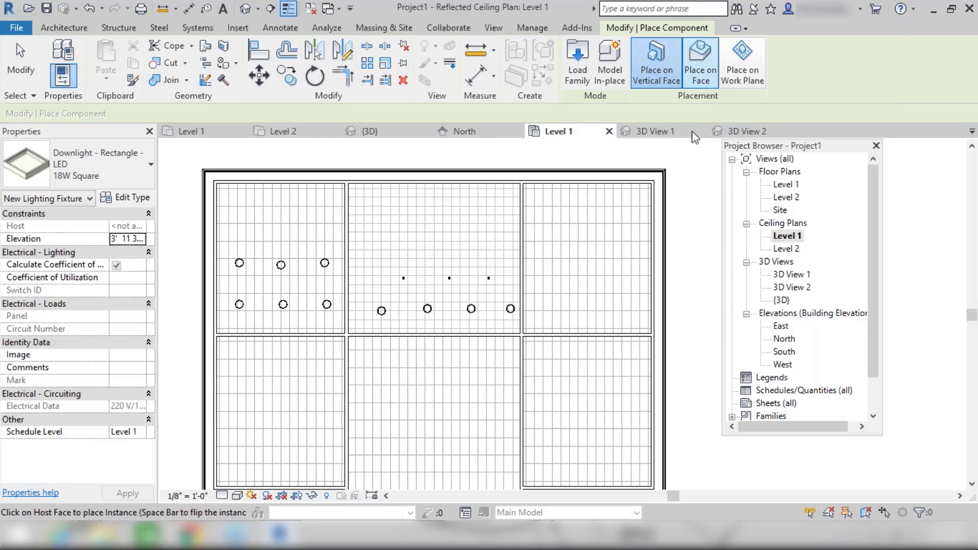
pyautogui.press('Escape')
pyautogui.press('Escape')
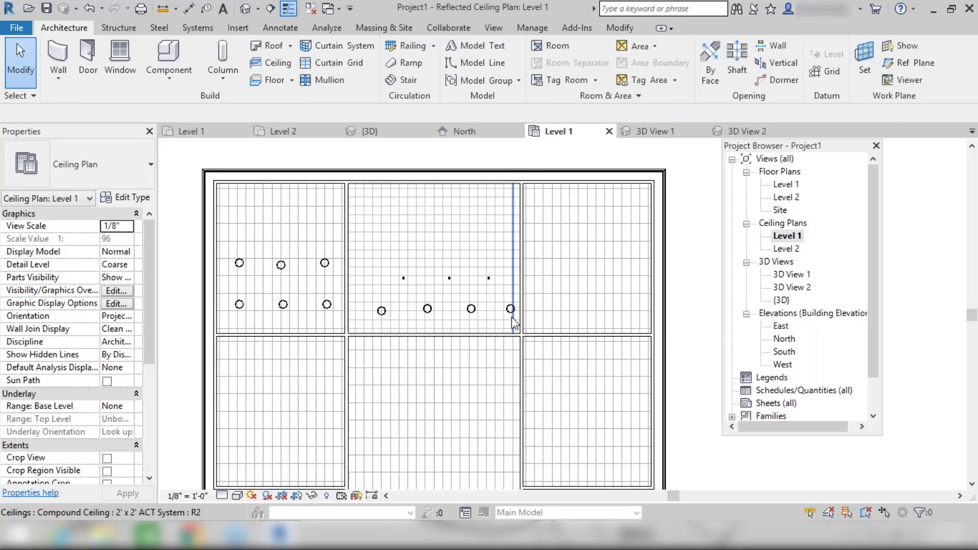
# - Shift the grid of the north-central room's 2' x 2' ACT System ceiling slightly north, together with its lights
pyautogui.scroll(2, 487, 312)
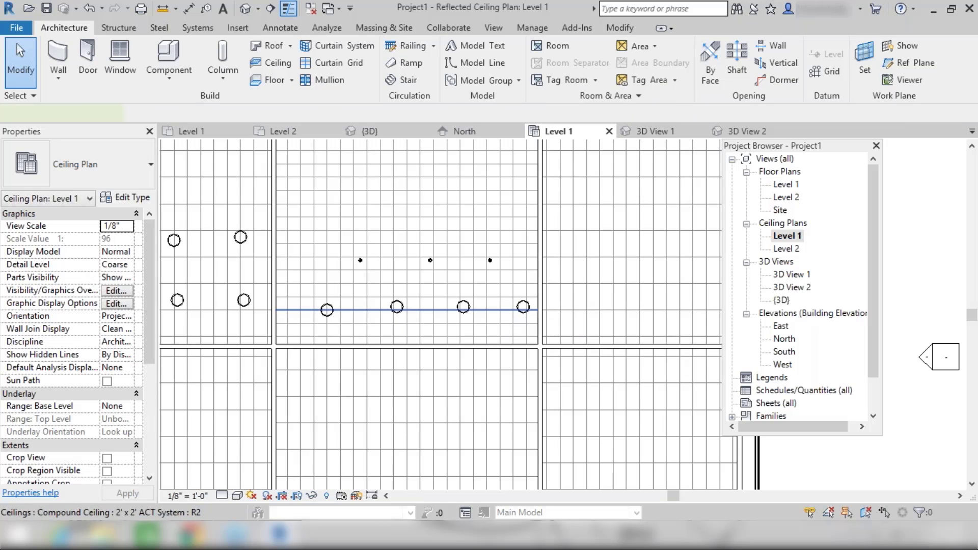
pyautogui.click(522, 311)
pyautogui.moveTo(495, 307); pyautogui.dragTo(477, 294)
pyautogui.click(830, 451)
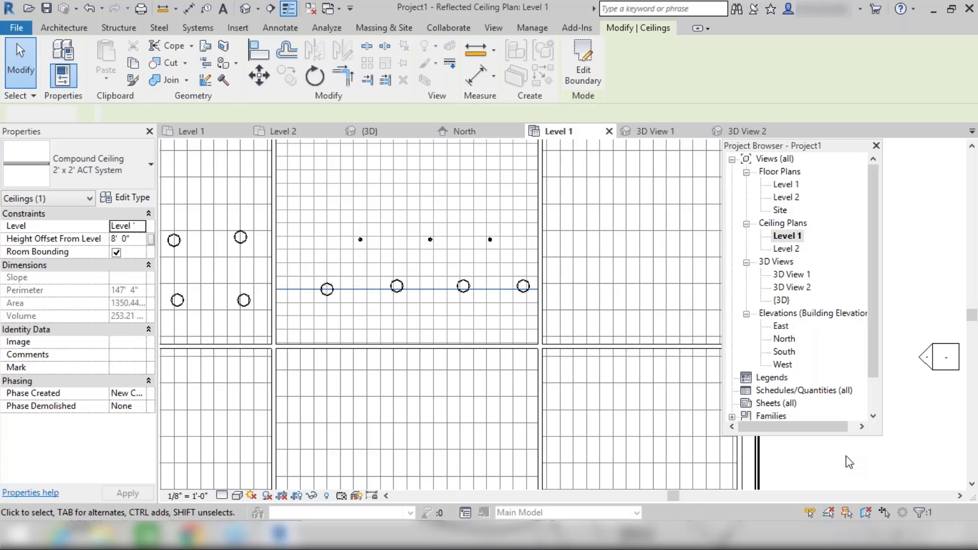
pyautogui.scroll(2, 465, 298)
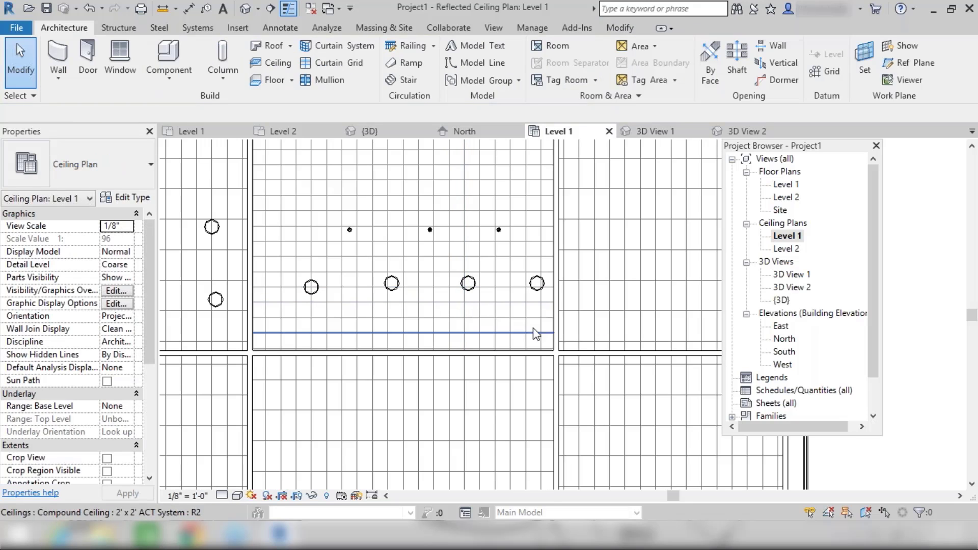
pyautogui.scroll(-1, 535, 332)
pyautogui.scroll(-1, 744, 377)
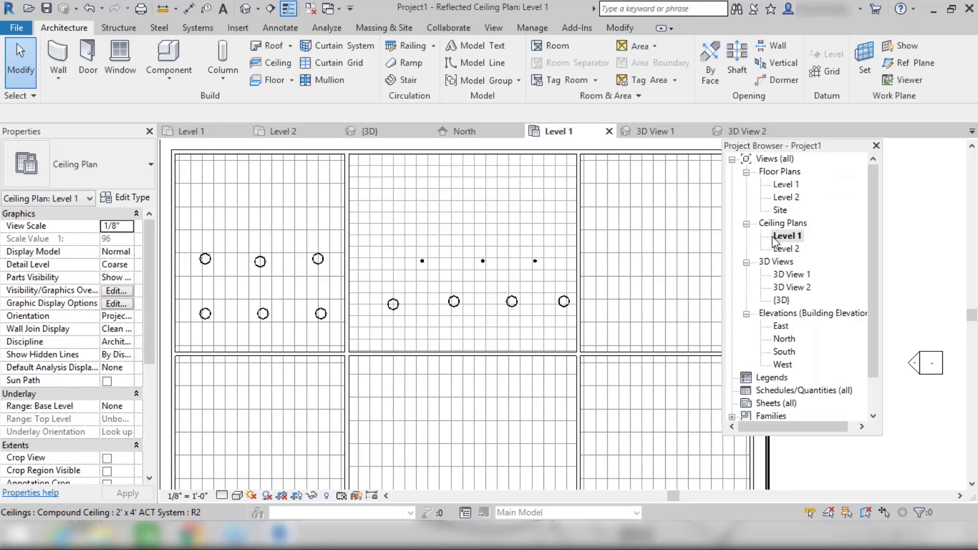
# - Open 3D View 2 and enlarge its crop region on all four sides to show more of the room and ceiling
pyautogui.doubleClick(780, 288)
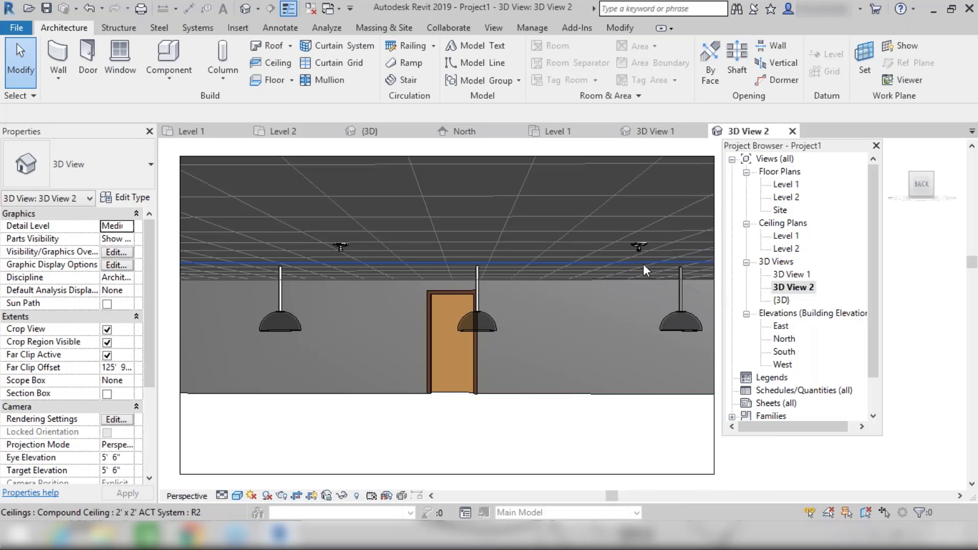
pyautogui.scroll(-4, 644, 264)
pyautogui.moveTo(542, 277); pyautogui.dragTo(521, 271, button='middle')
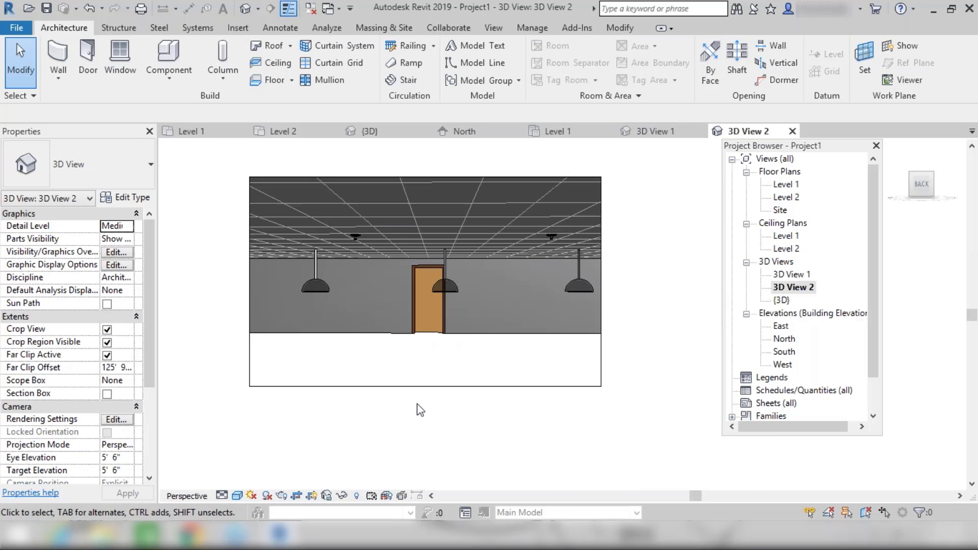
pyautogui.click(444, 389)
pyautogui.moveTo(424, 411); pyautogui.dragTo(426, 469)
pyautogui.moveTo(602, 324); pyautogui.dragTo(695, 322)
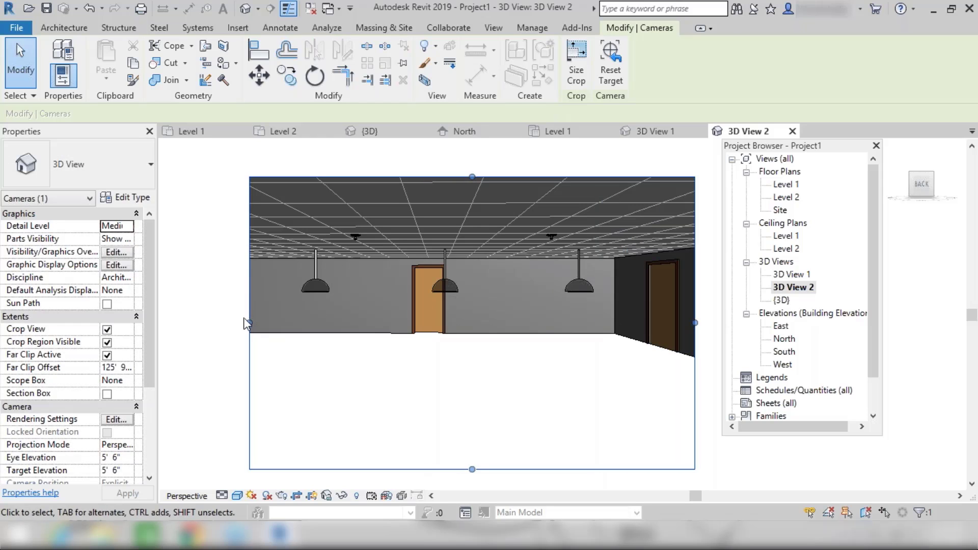
pyautogui.moveTo(230, 321); pyautogui.dragTo(180, 321)
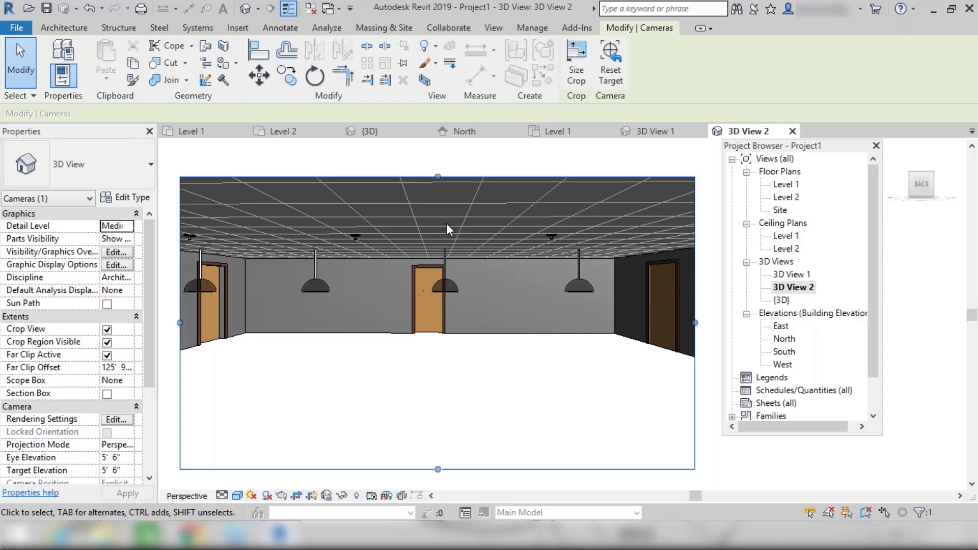
pyautogui.moveTo(438, 177); pyautogui.dragTo(439, 157)
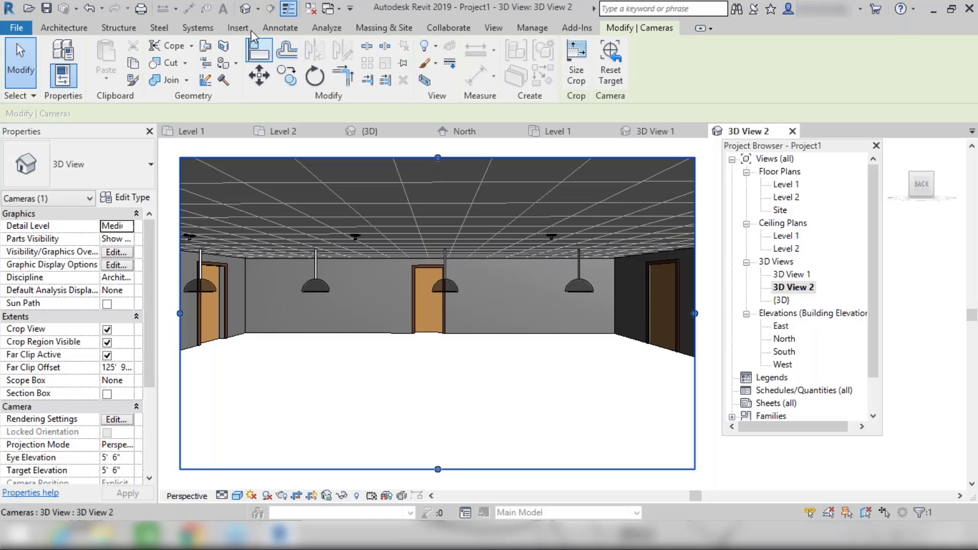
# - Render 3D View 2 at Draft quality with the Interior: Artificial only lighting scheme
pyautogui.click(488, 33)
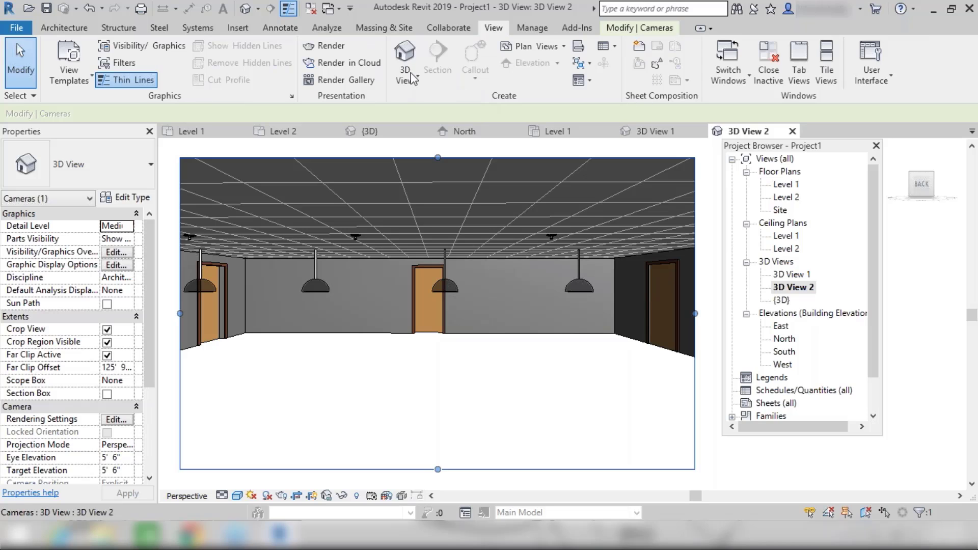
pyautogui.click(340, 47)
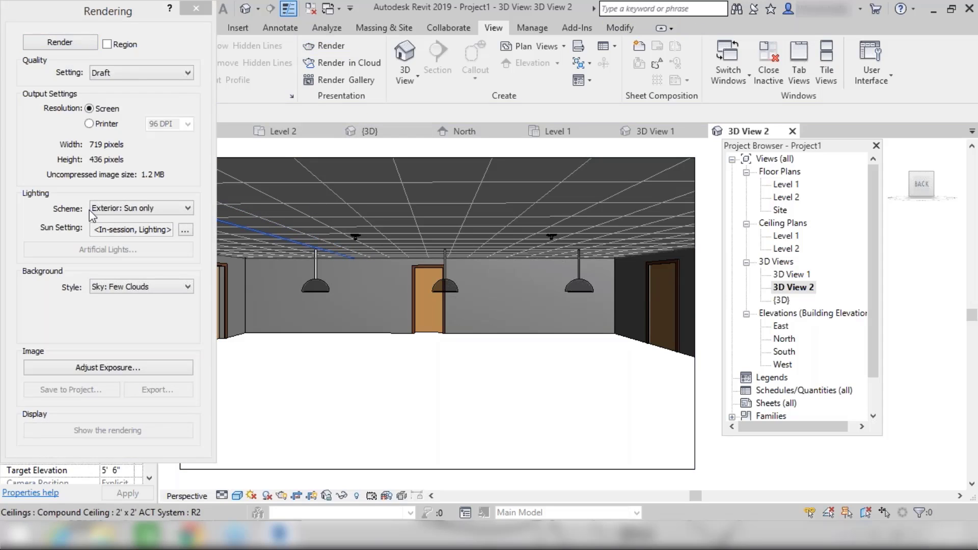
pyautogui.click(183, 210)
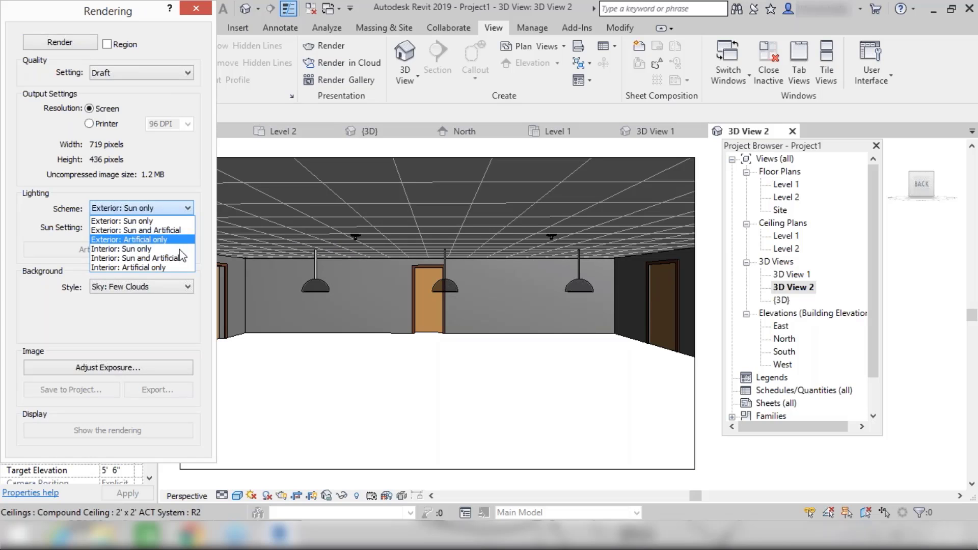
pyautogui.click(160, 269)
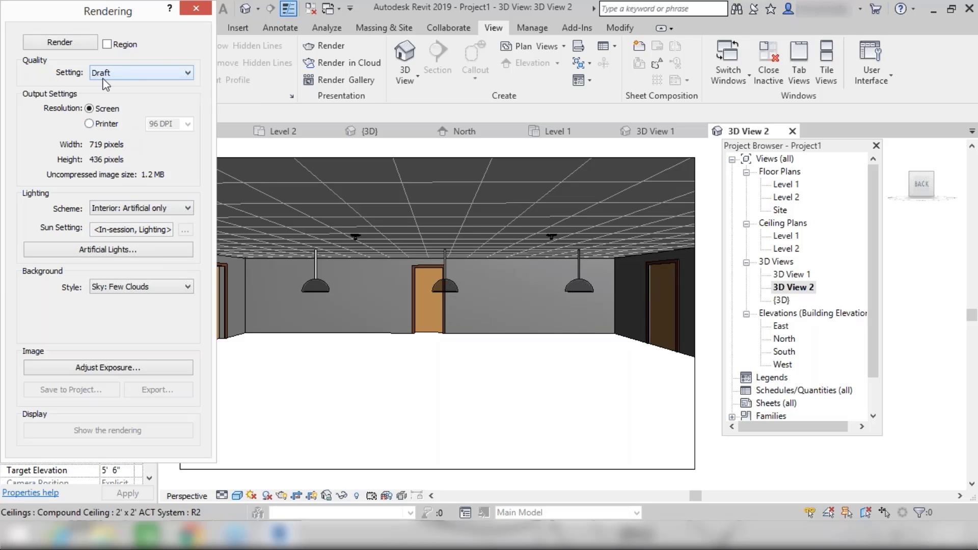
pyautogui.click(187, 74)
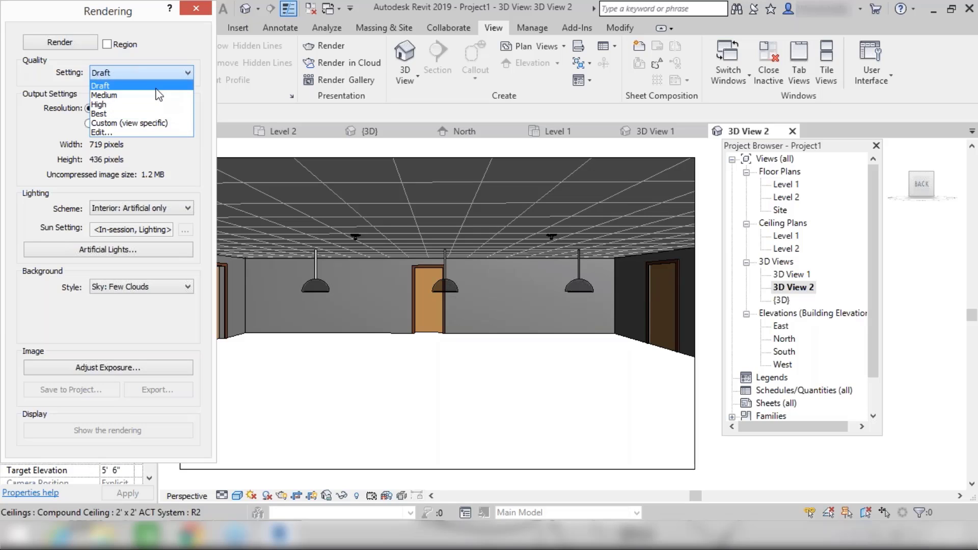
pyautogui.click(109, 85)
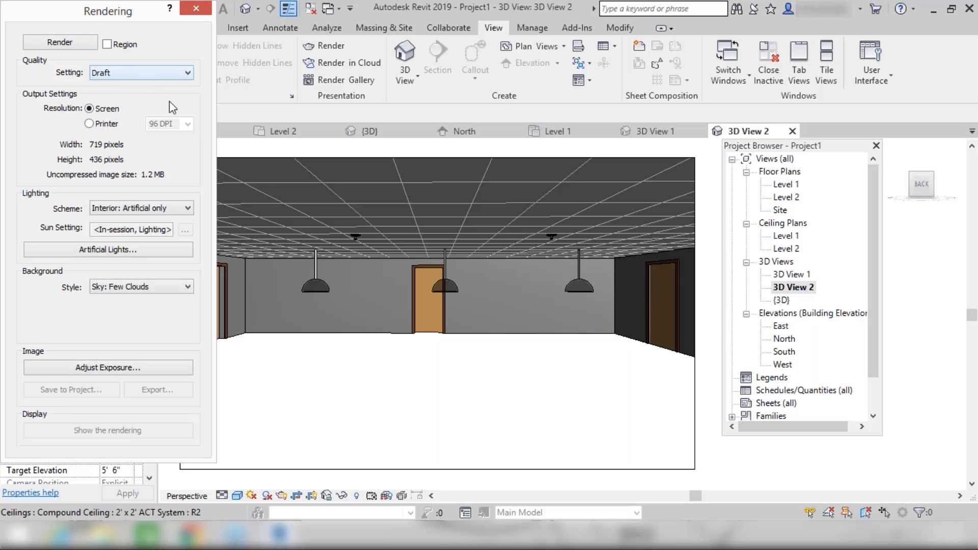
pyautogui.click(81, 46)
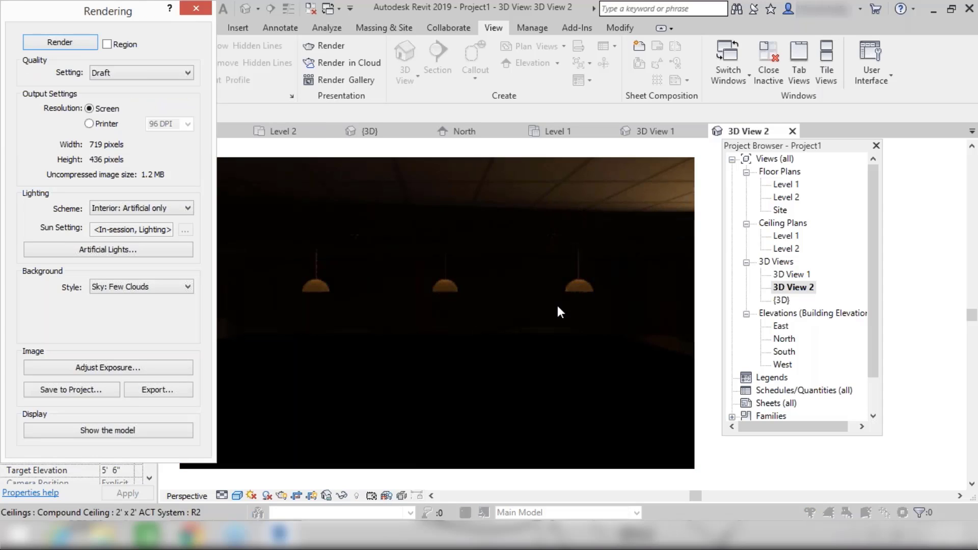
pyautogui.click(714, 354)
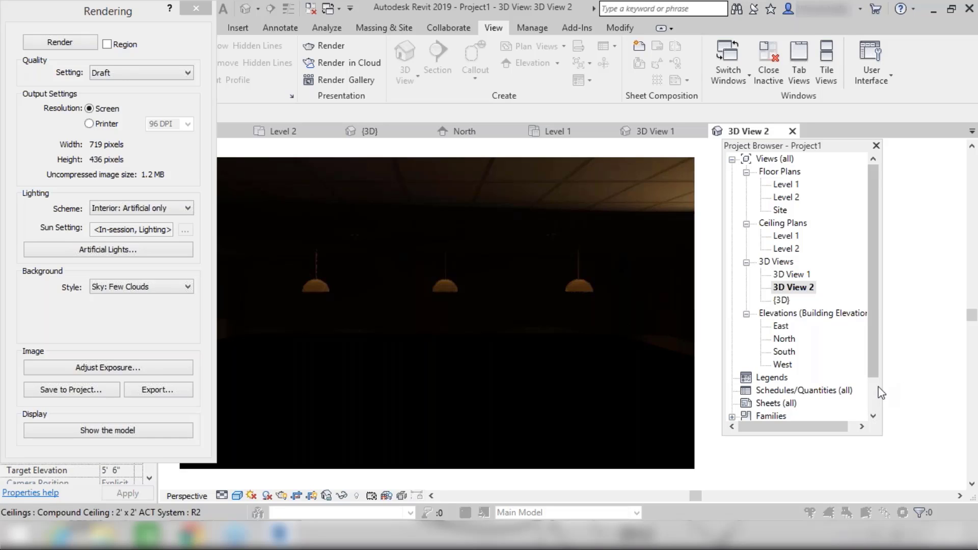
pyautogui.moveTo(875, 347); pyautogui.dragTo(872, 395)
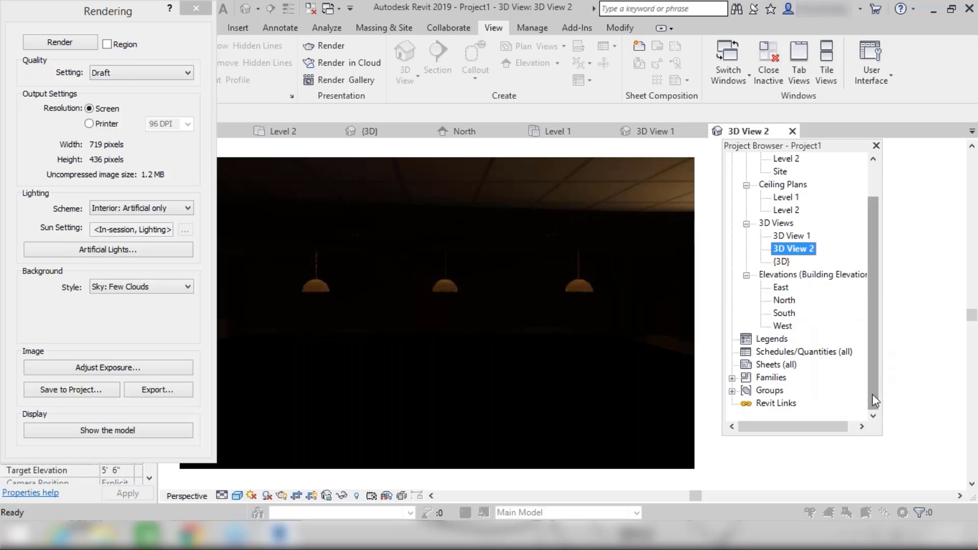
pyautogui.scroll(1, 873, 394)
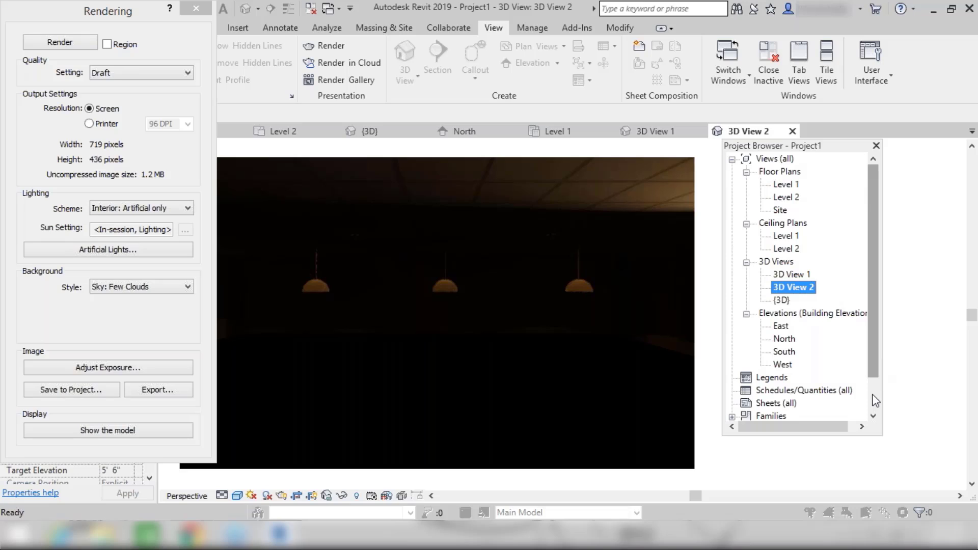
pyautogui.click(877, 442)
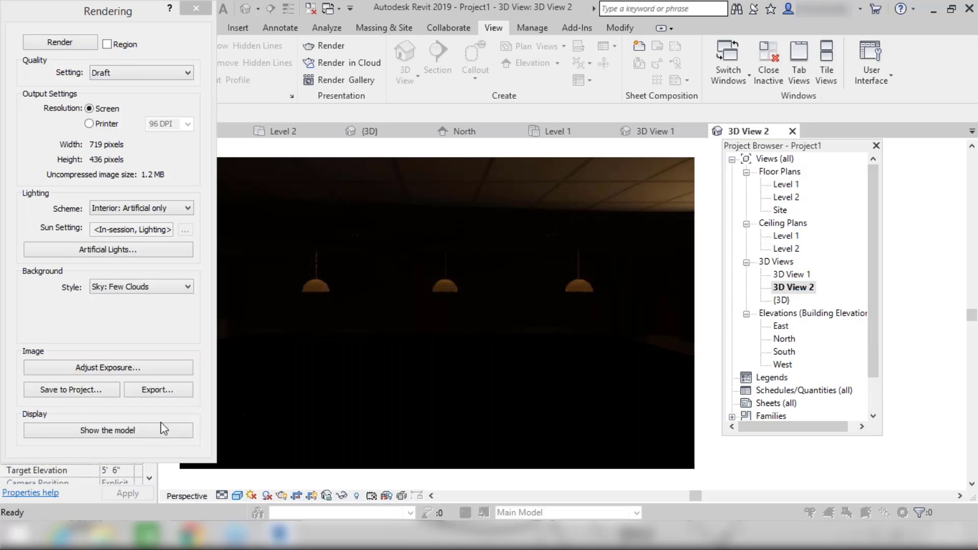
# - Compare the rendering with the model display, and close the rendering settings and 3D View 2
pyautogui.click(127, 430)
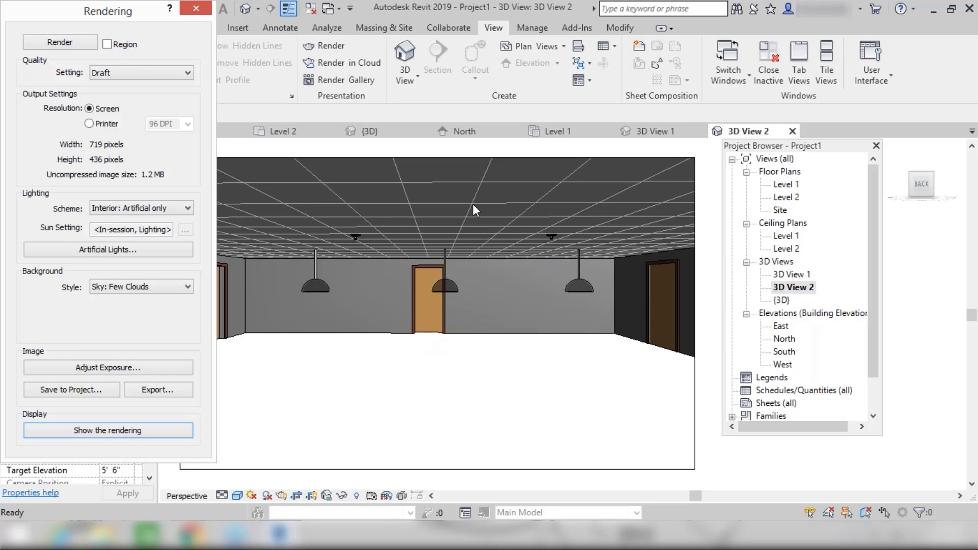
pyautogui.click(152, 432)
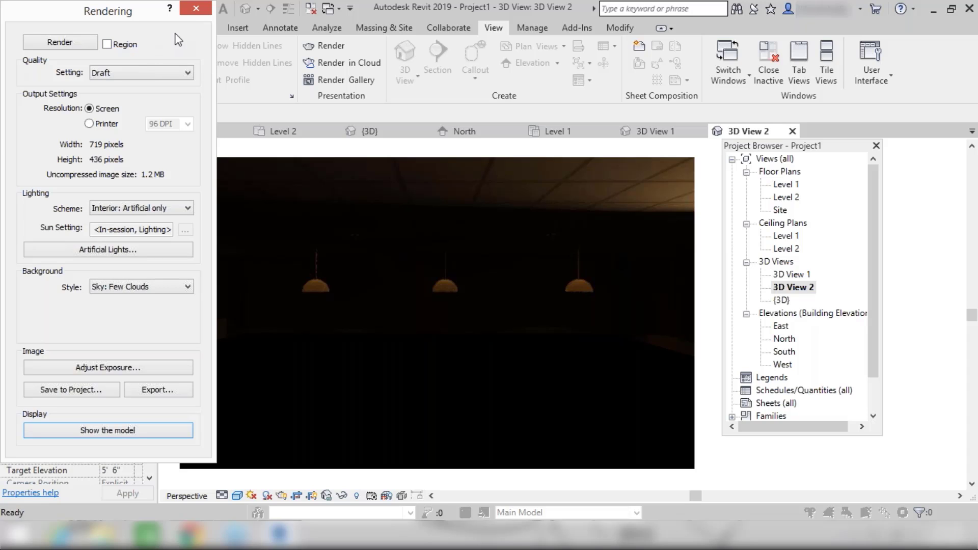
pyautogui.click(195, 8)
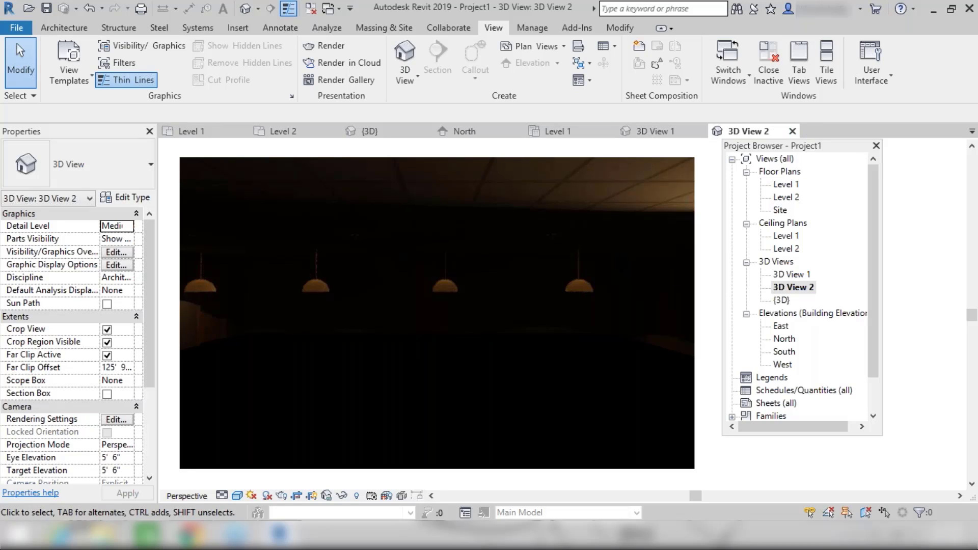
pyautogui.click(792, 132)
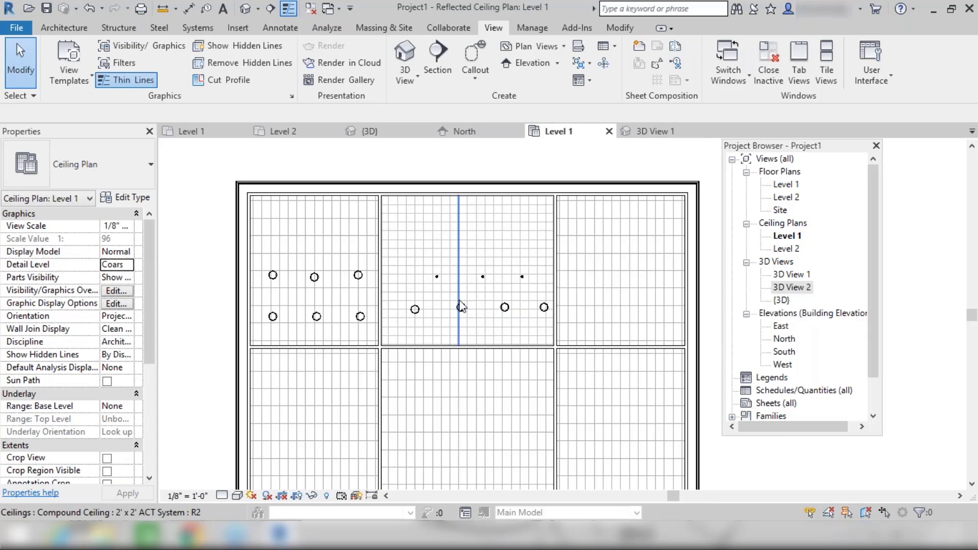
# - Open 3D View 2 from the Level 1 ceiling plan and bring up its rendering settings
pyautogui.scroll(2, 464, 309)
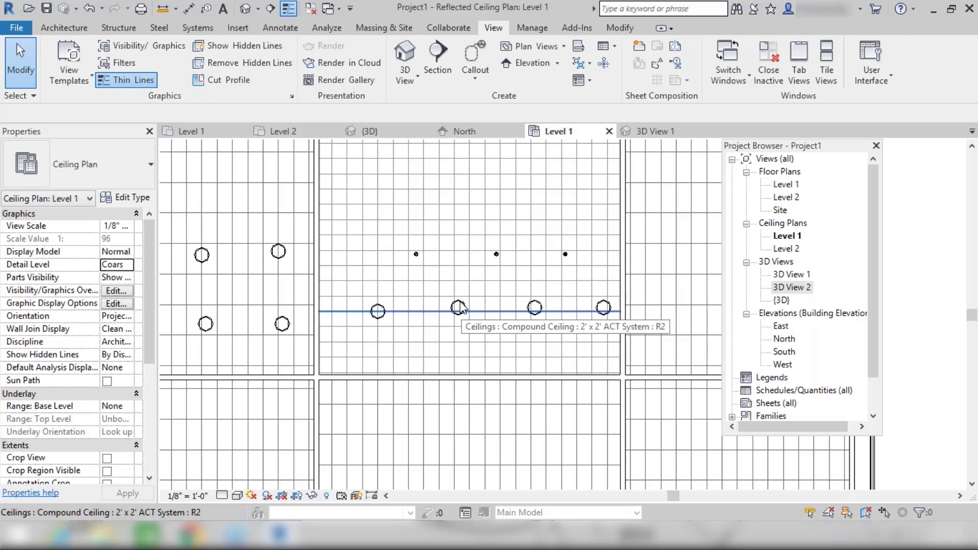
pyautogui.click(462, 310)
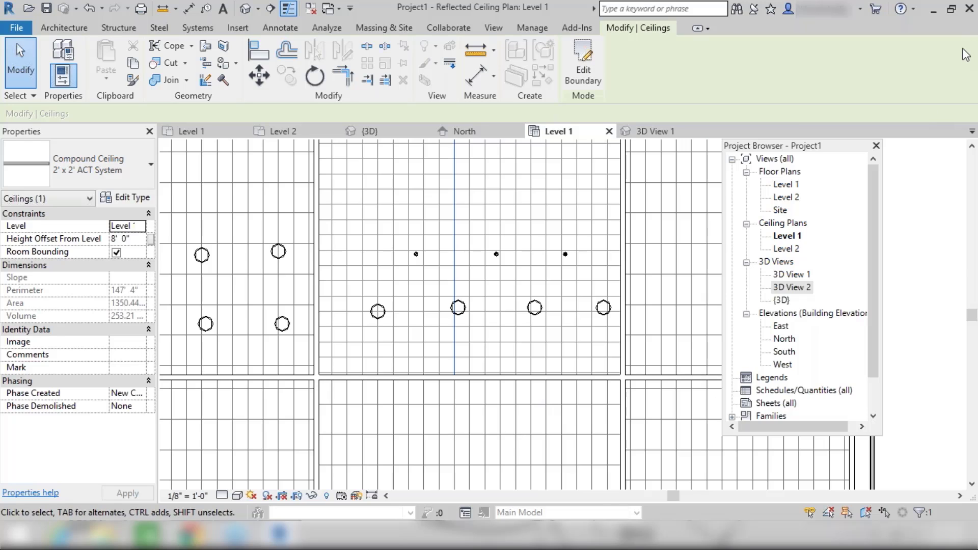
pyautogui.doubleClick(792, 286)
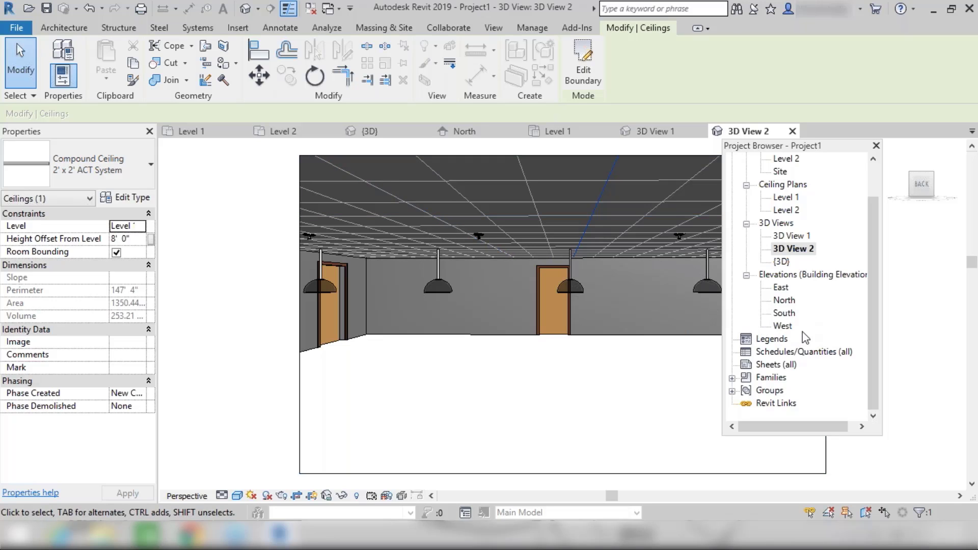
pyautogui.scroll(1, 802, 332)
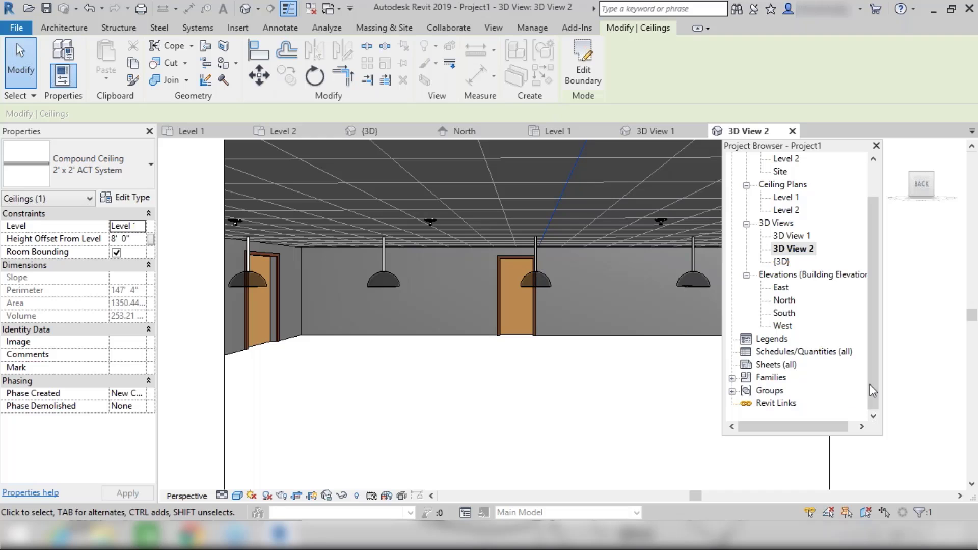
pyautogui.moveTo(870, 384); pyautogui.dragTo(866, 392)
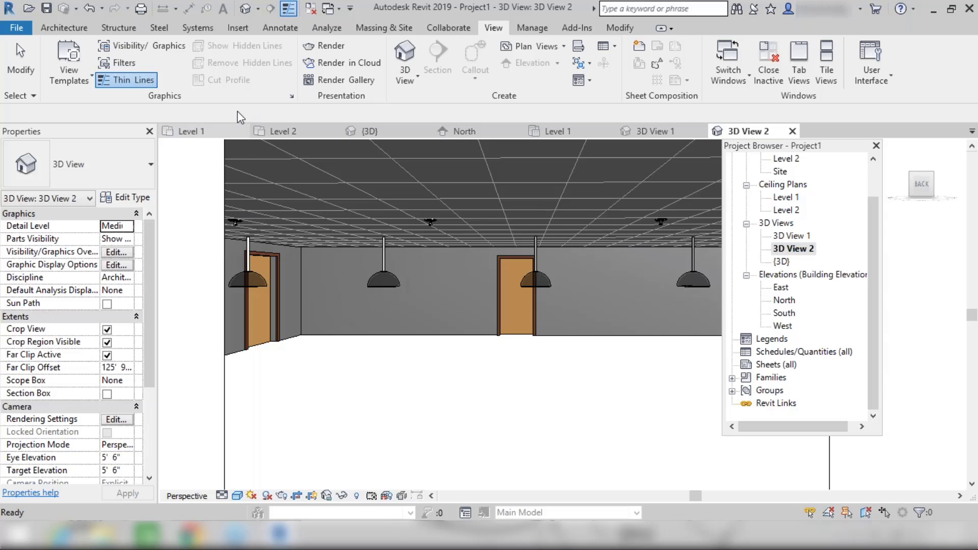
pyautogui.click(331, 45)
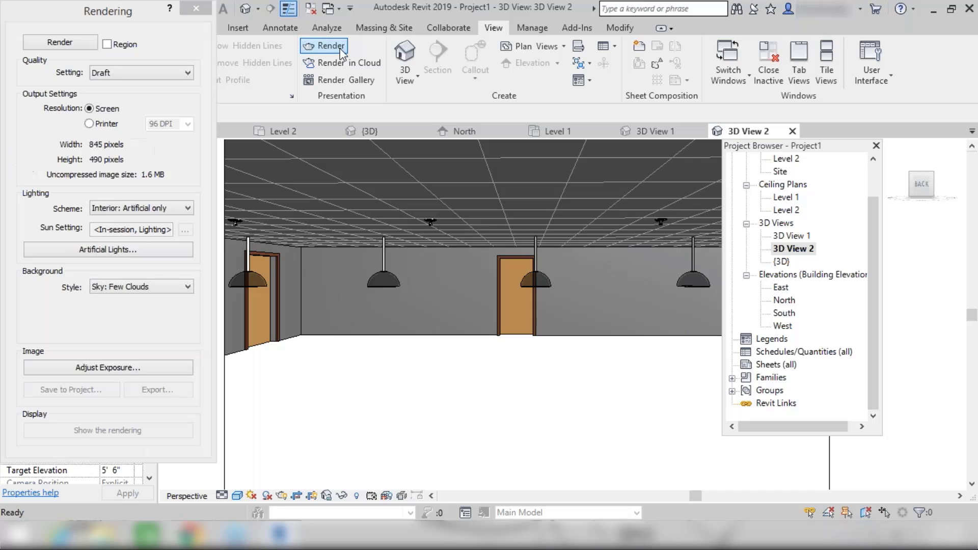
# - Check the available render quality levels, and turn region rendering on and back off
pyautogui.click(163, 76)
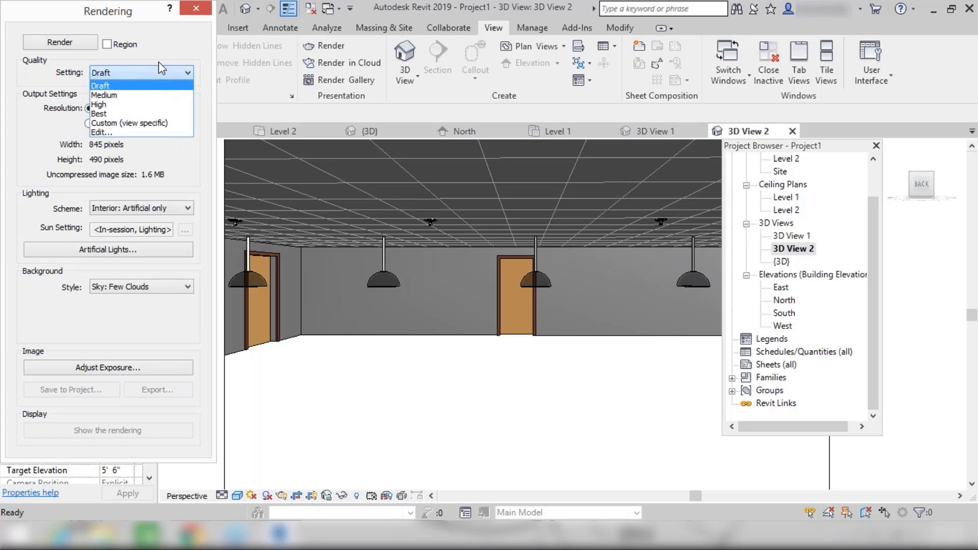
pyautogui.click(106, 45)
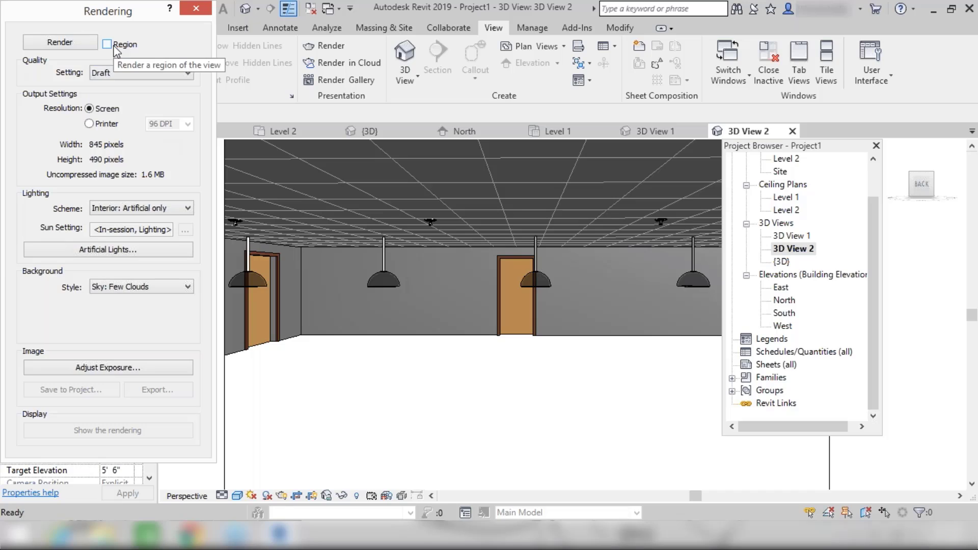
pyautogui.click(107, 45)
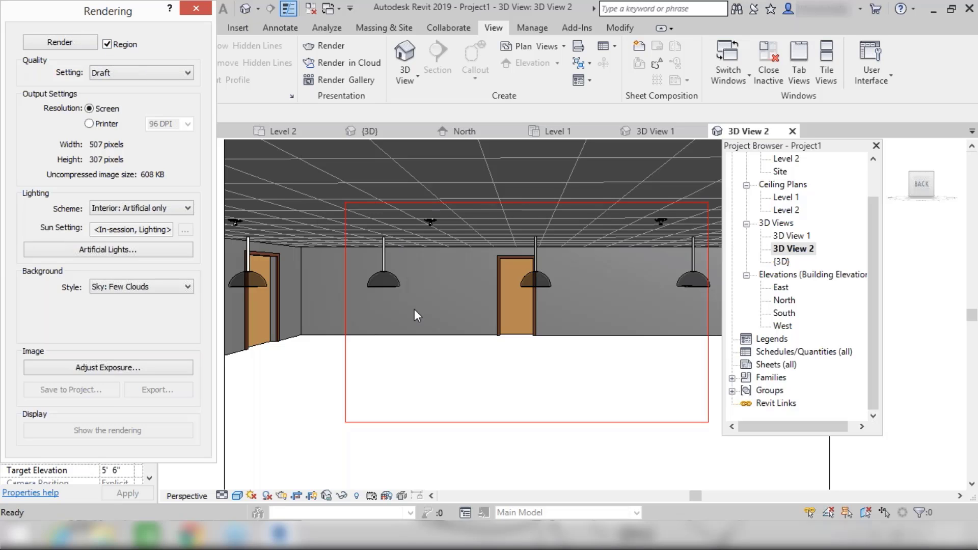
pyautogui.click(112, 45)
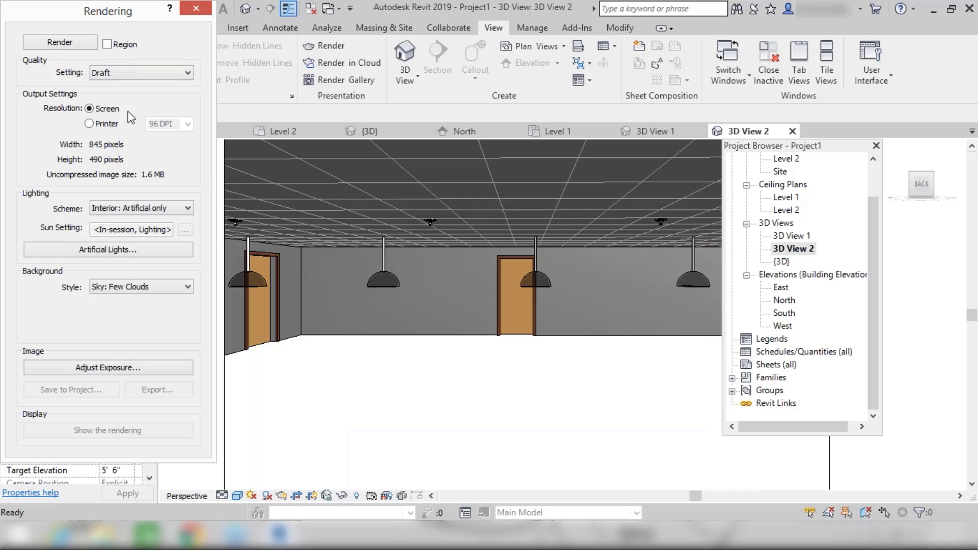
# - Try Printer output at 150 DPI, return the resolution to Screen, and look through the background styles
pyautogui.click(97, 125)
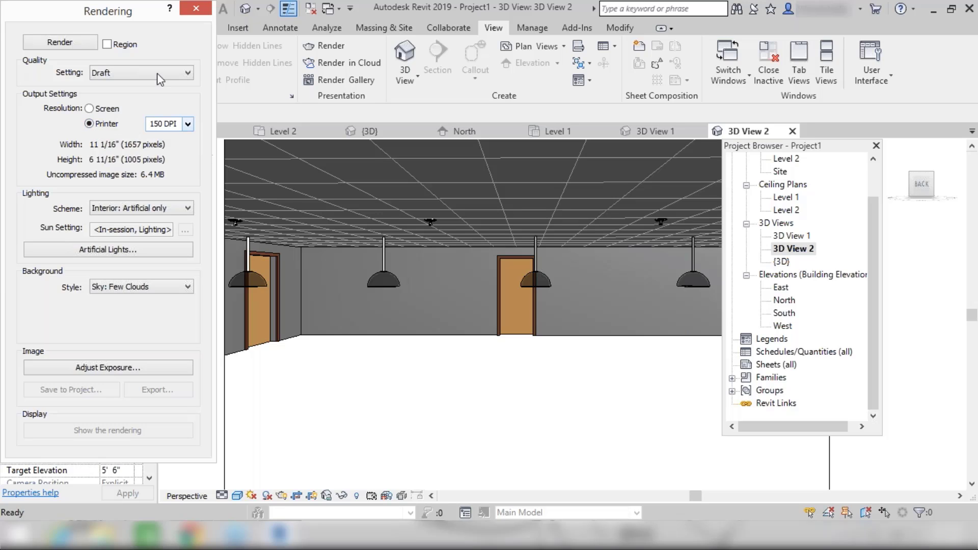
pyautogui.click(89, 109)
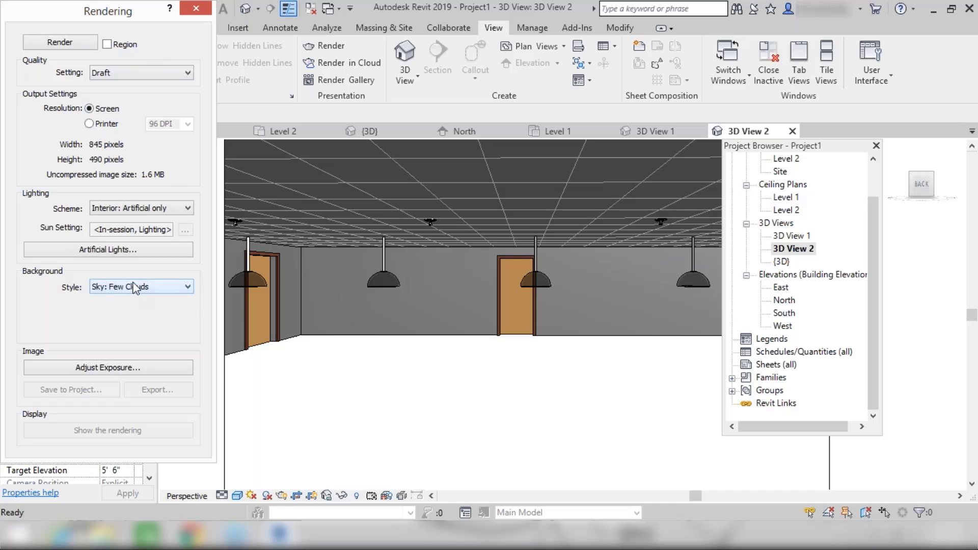
pyautogui.click(187, 287)
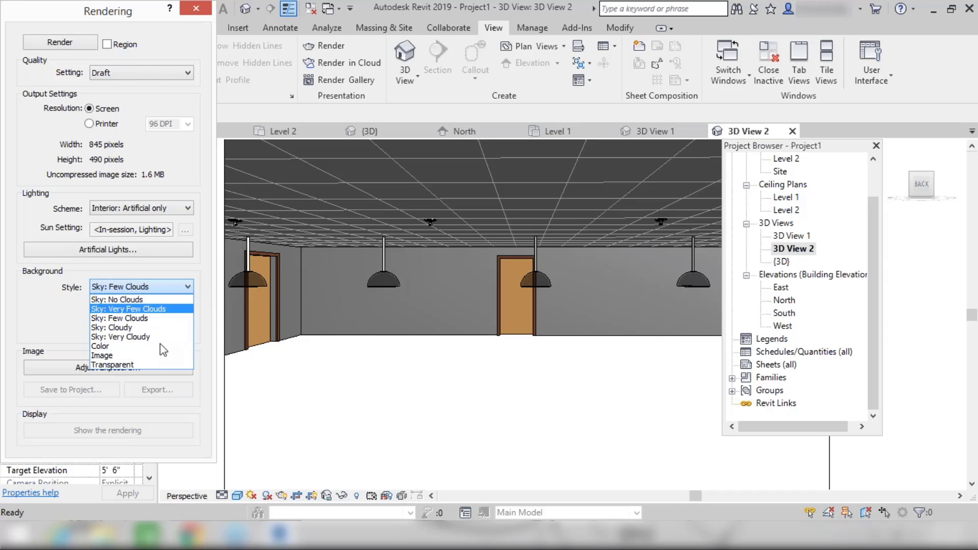
pyautogui.click(175, 285)
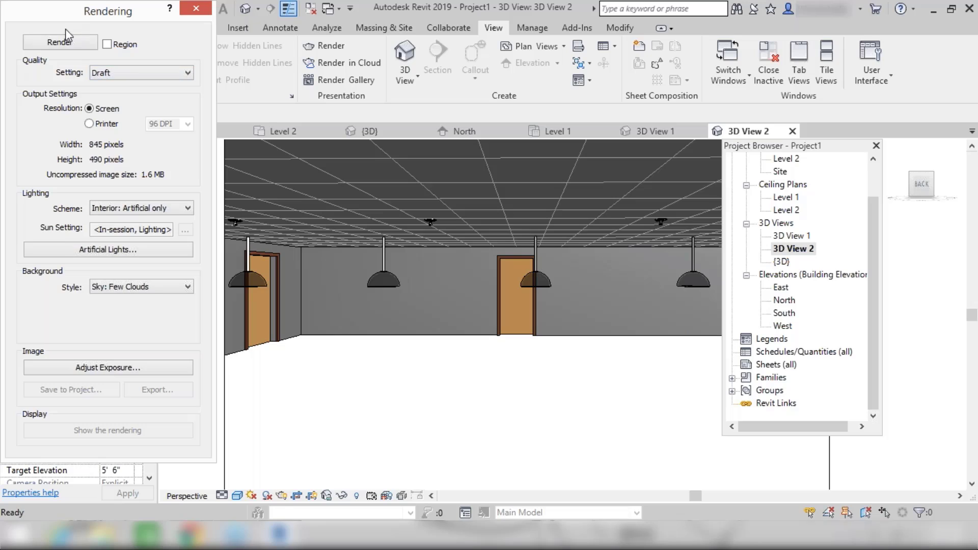
# - Render 3D View 2 at Draft quality with Interior: Artificial only lighting and save the image to the project as 3D View 2_1
pyautogui.click(74, 41)
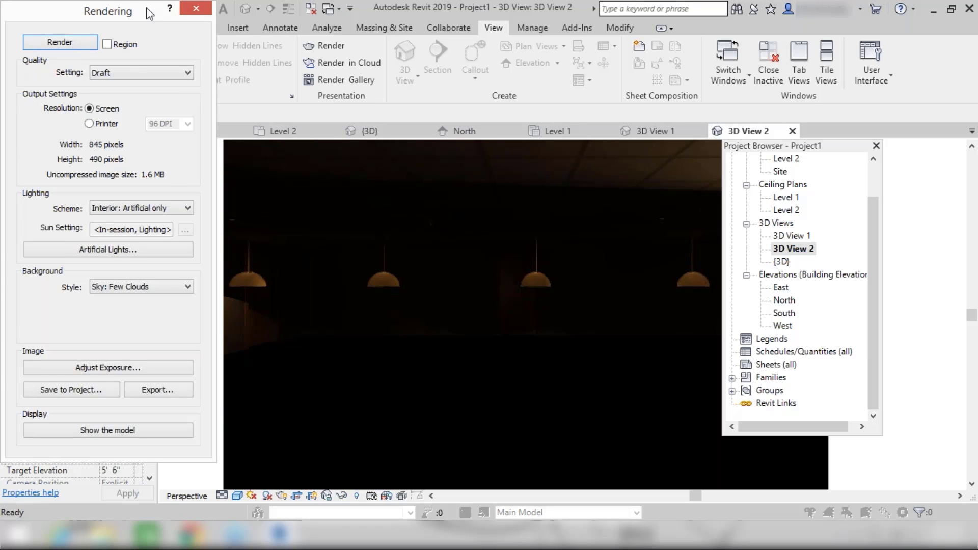
pyautogui.moveTo(149, 14)
pyautogui.mouseDown()
pyautogui.moveTo(238, 19)
pyautogui.moveTo(148, 20)
pyautogui.mouseUp()
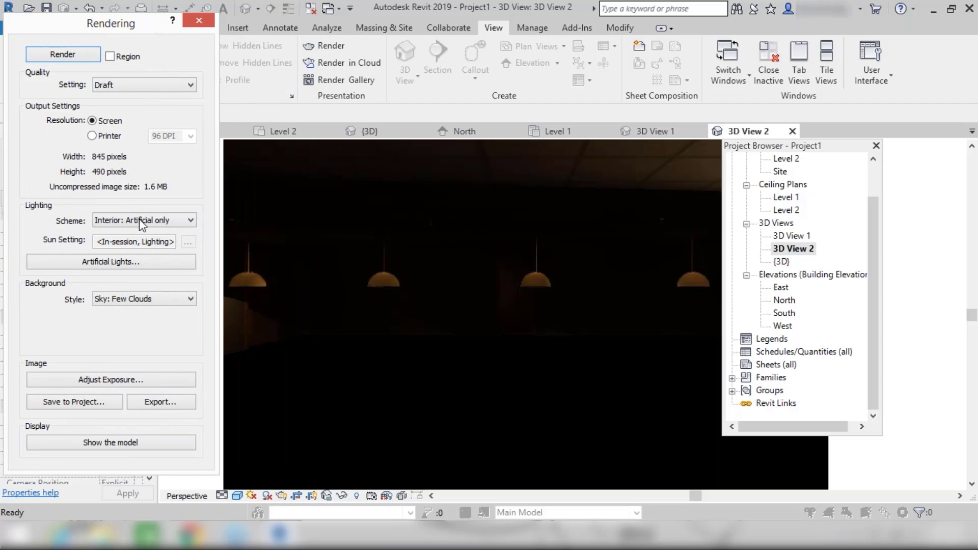
pyautogui.click(106, 397)
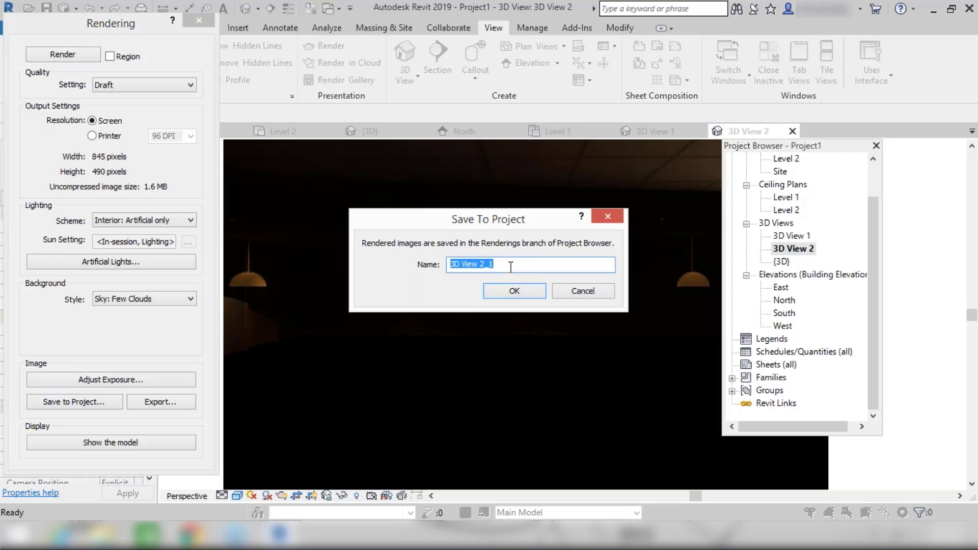
pyautogui.click(531, 287)
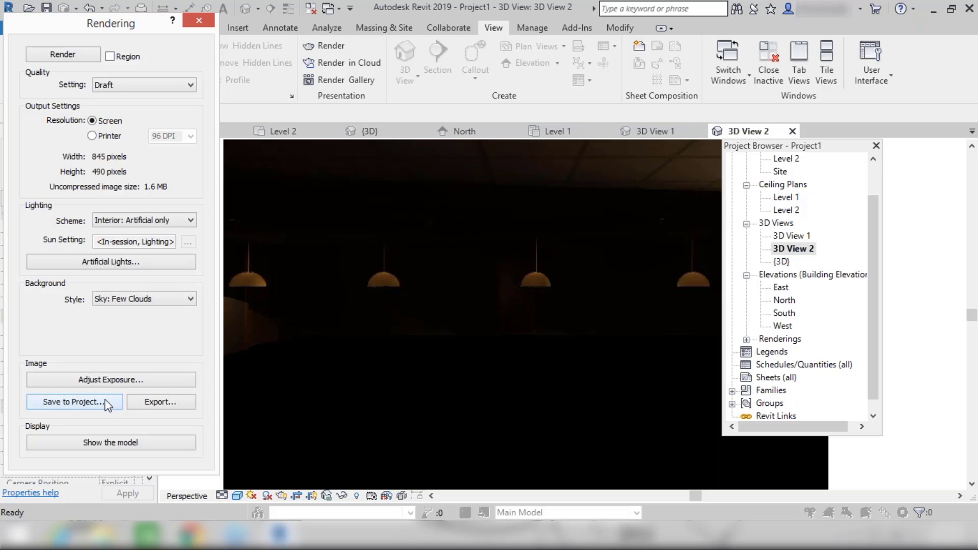
pyautogui.press('Return')
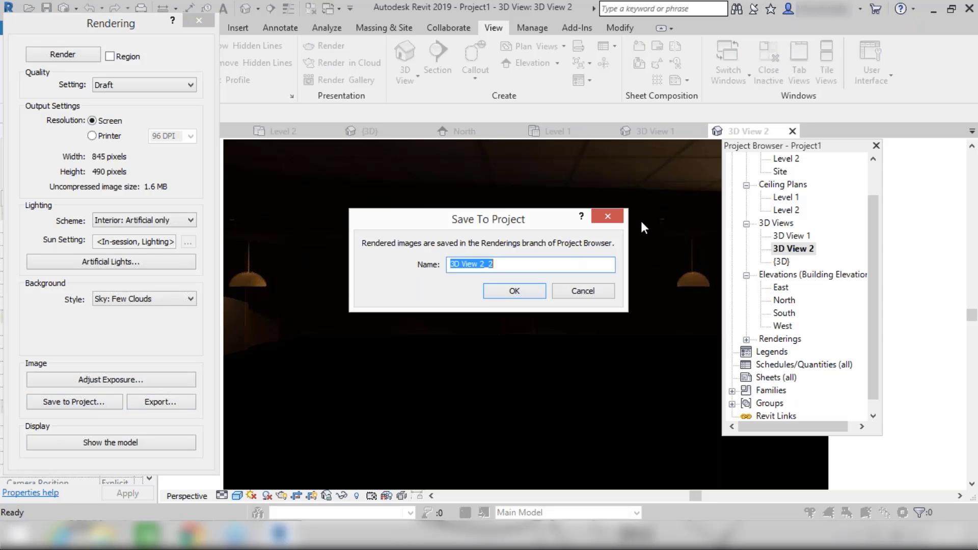
pyautogui.click(622, 218)
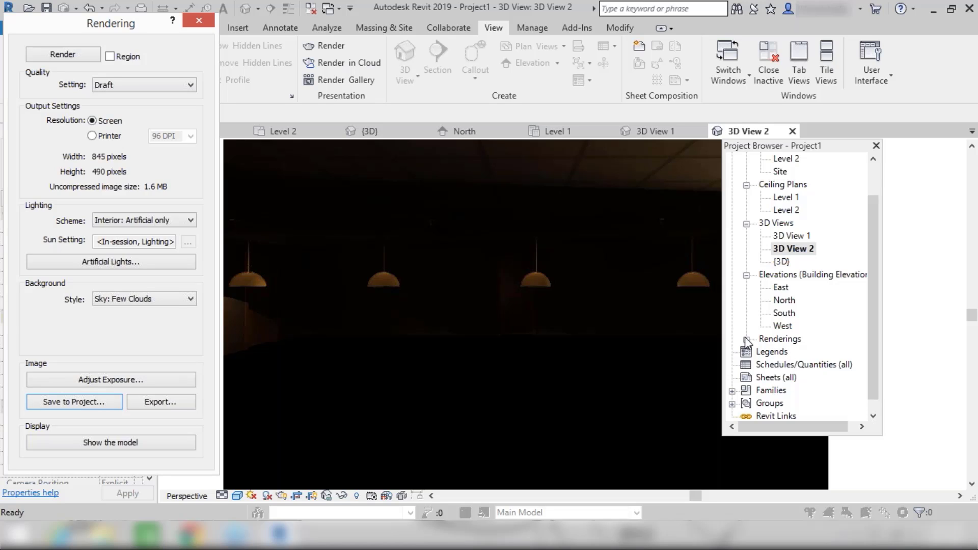
# - Expand the Renderings branch of the project's views and close the rendering settings
pyautogui.click(747, 340)
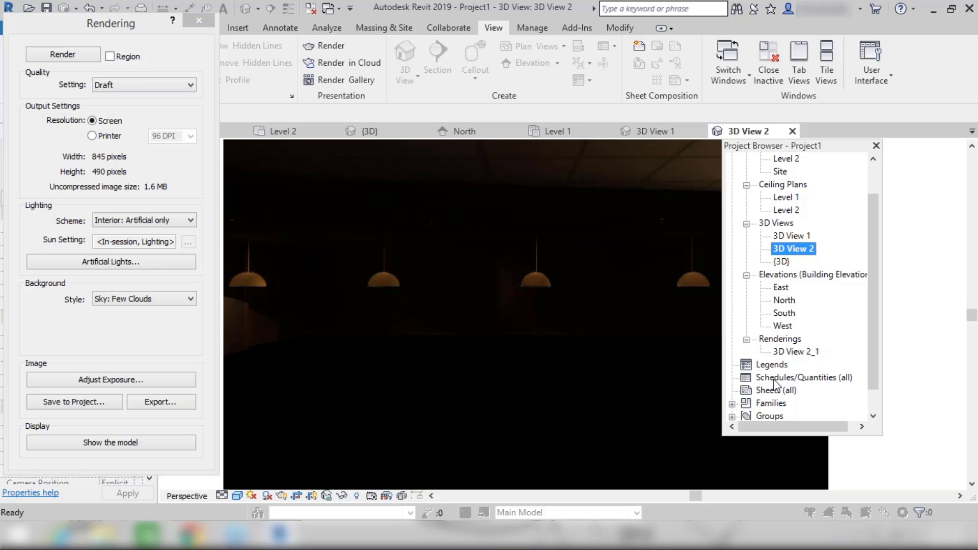
pyautogui.click(620, 378)
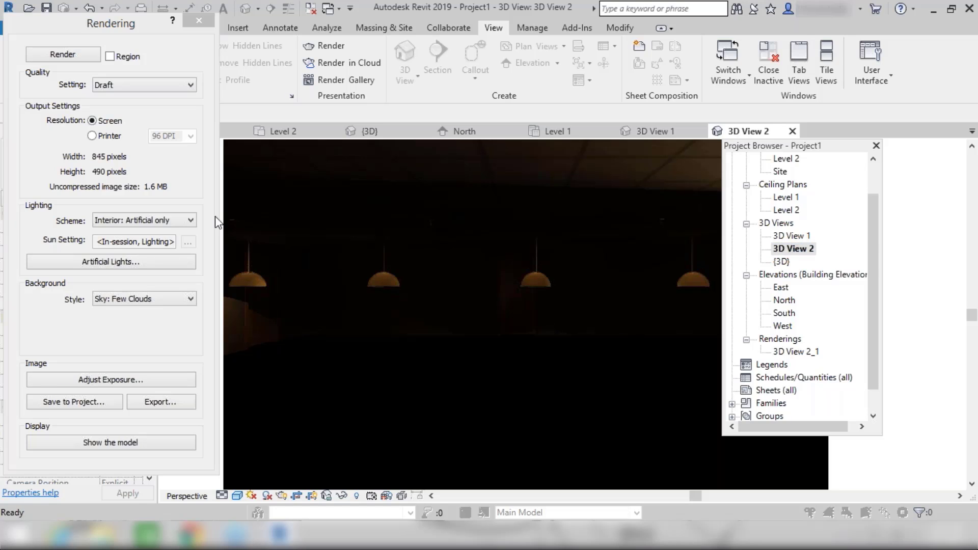
pyautogui.click(206, 20)
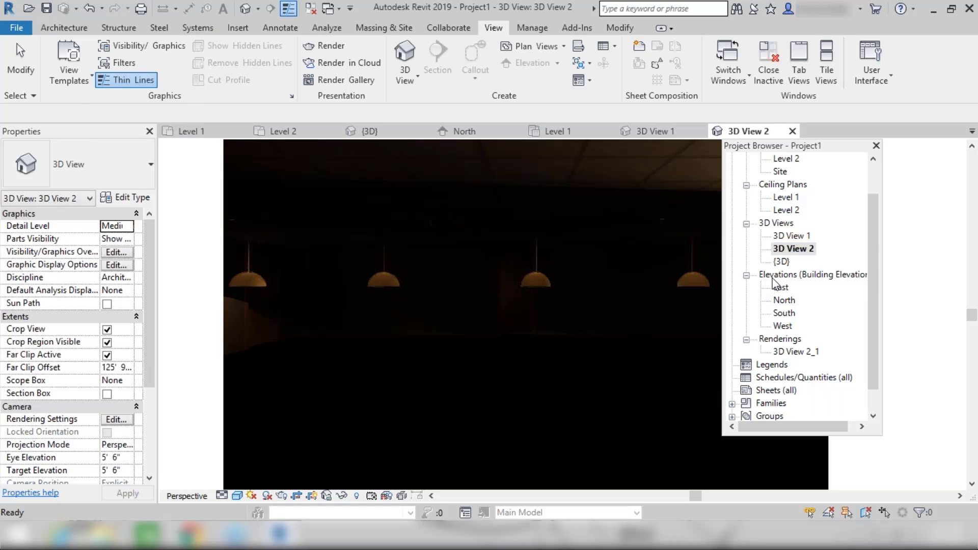